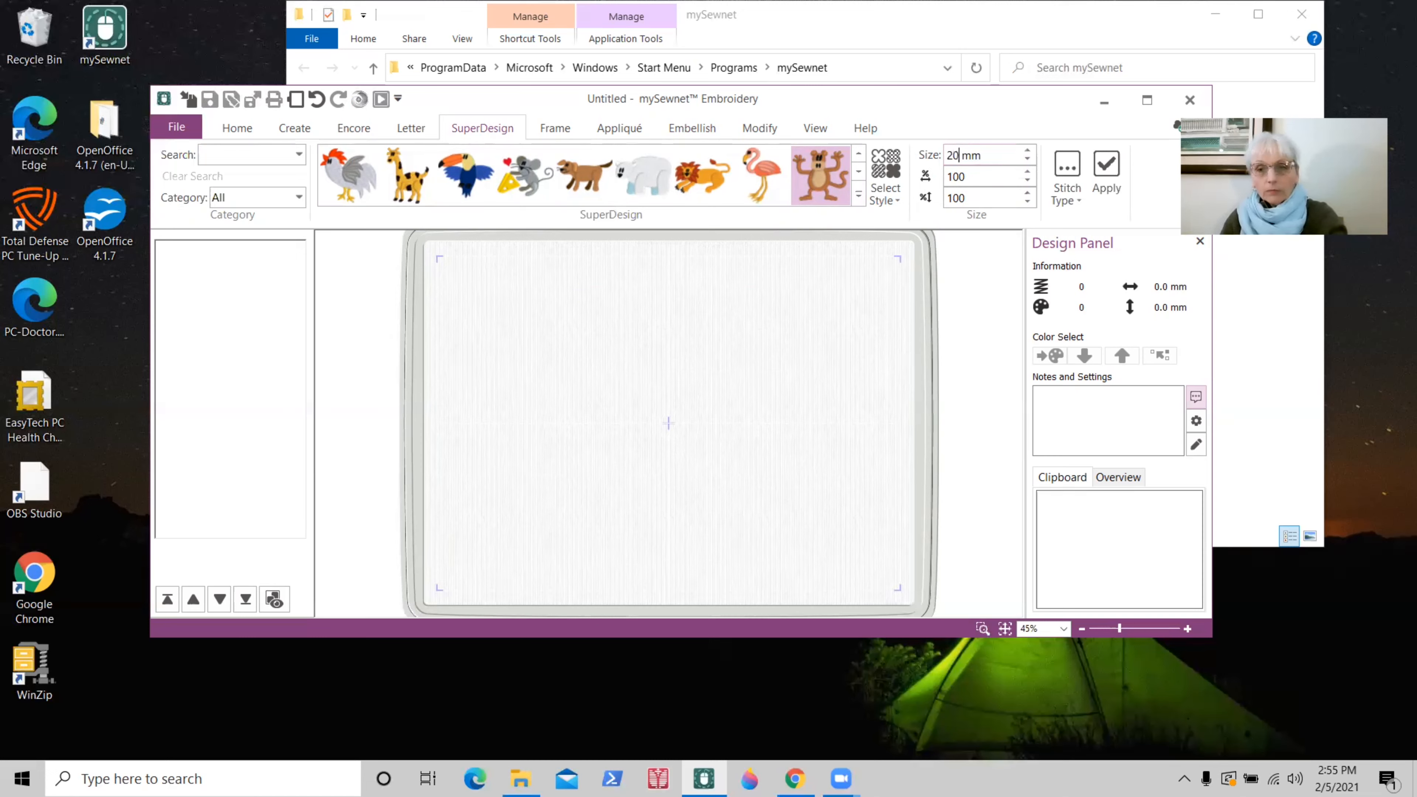
- Place the monkey SuperDesign in the hoop at 200 mm and move it slightly above the hoop's centre
type("0")
left_click(1107, 168)
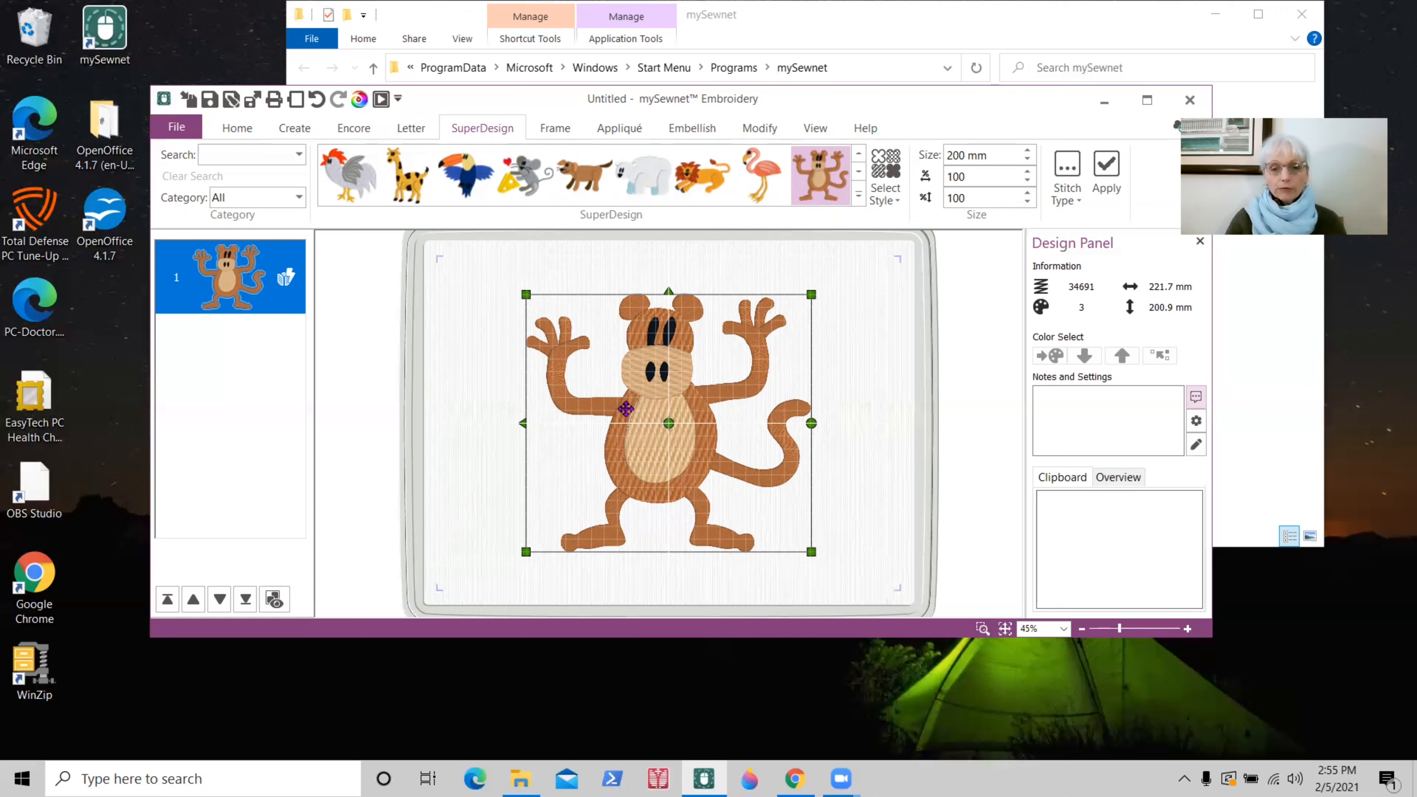
left_click_drag(626, 409, 655, 478)
left_click_drag(684, 380, 677, 301)
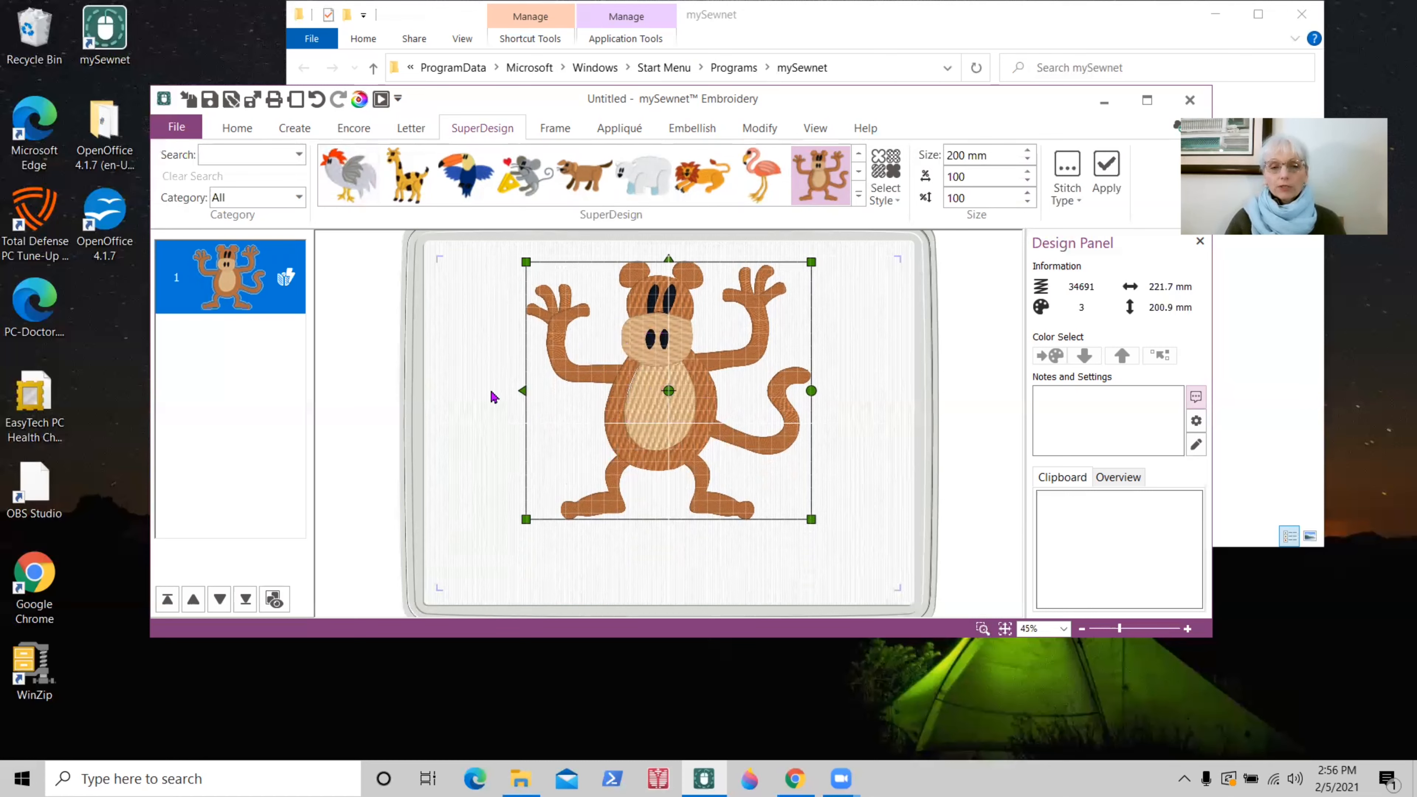
- Start mySewnet Digitizing with an empty design from the embroidery program's creation tools
left_click(295, 132)
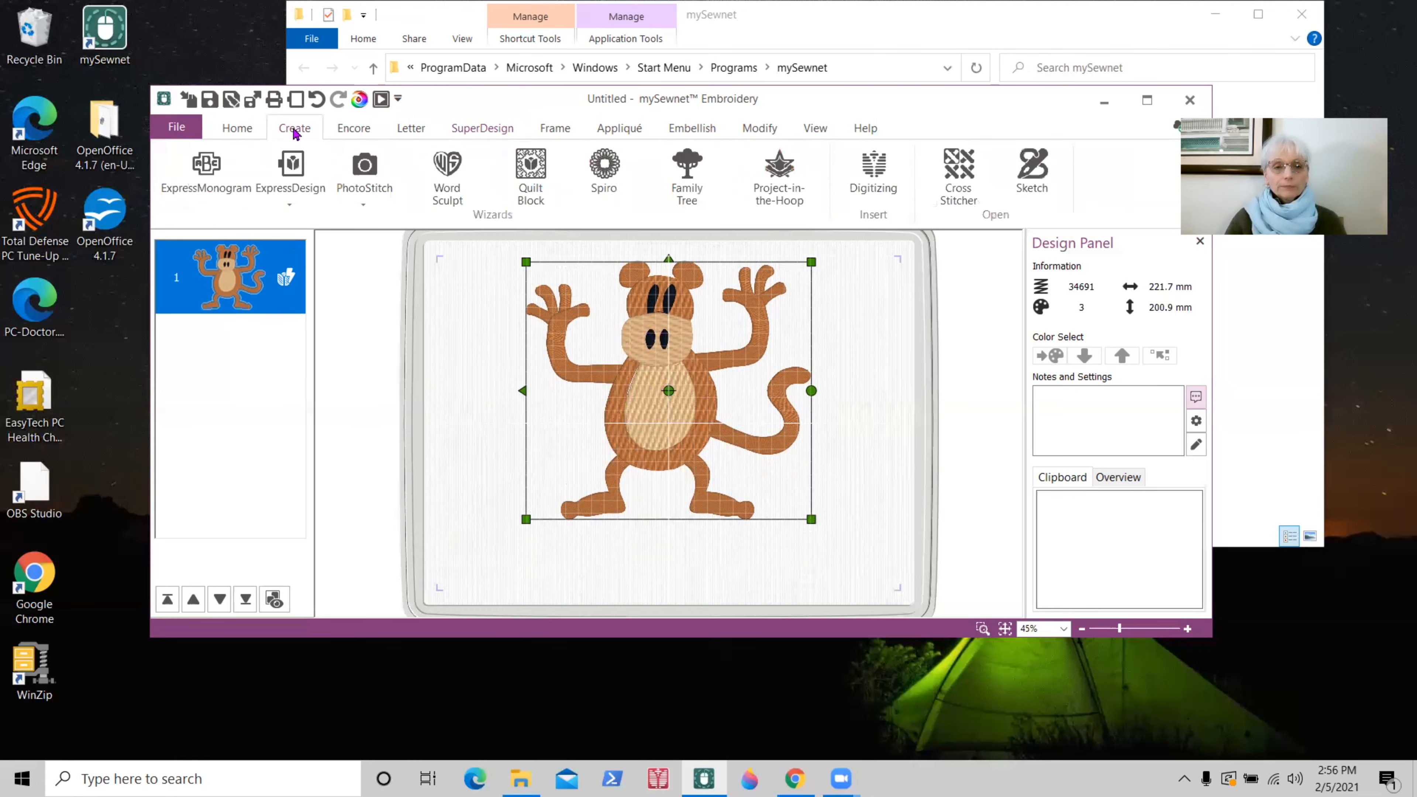
left_click(880, 174)
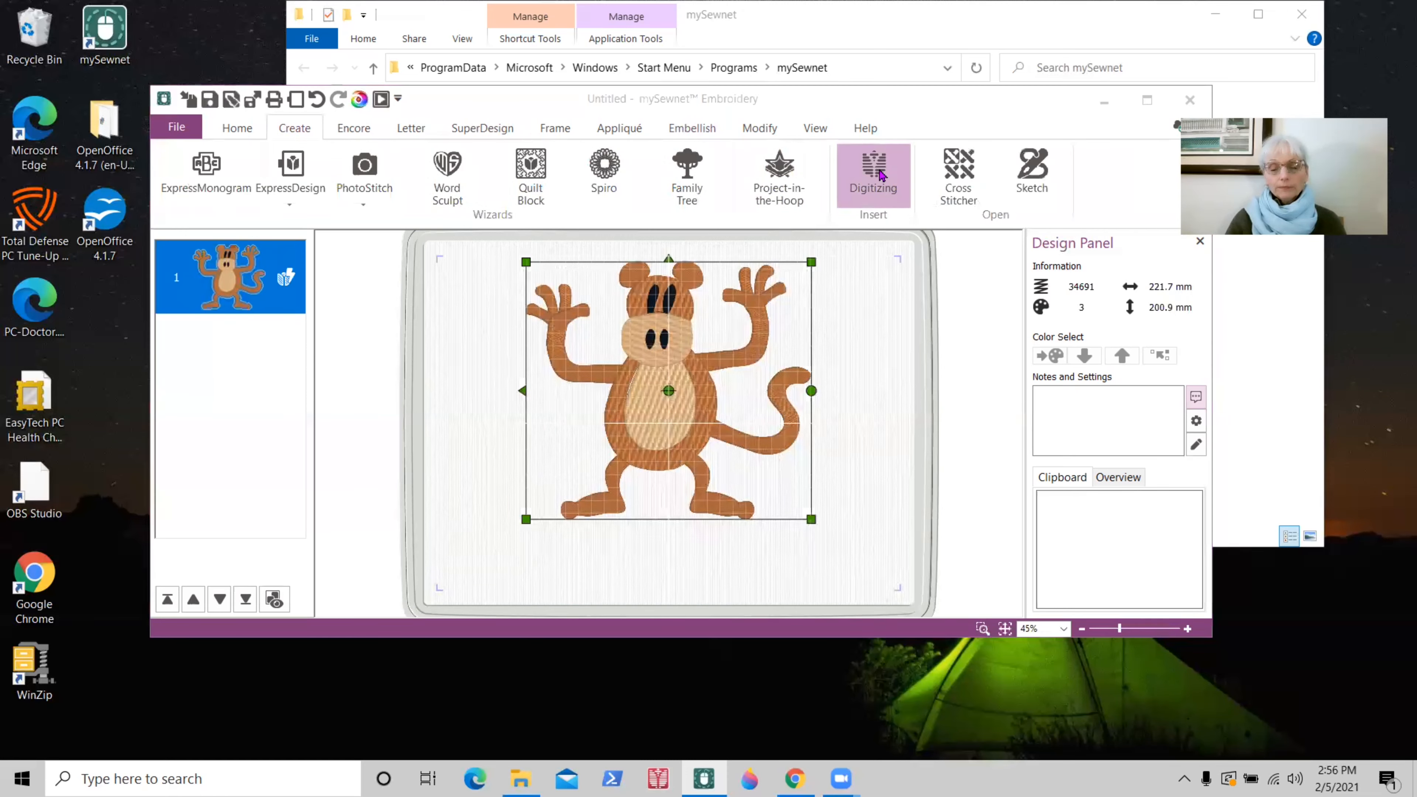
left_click(718, 188)
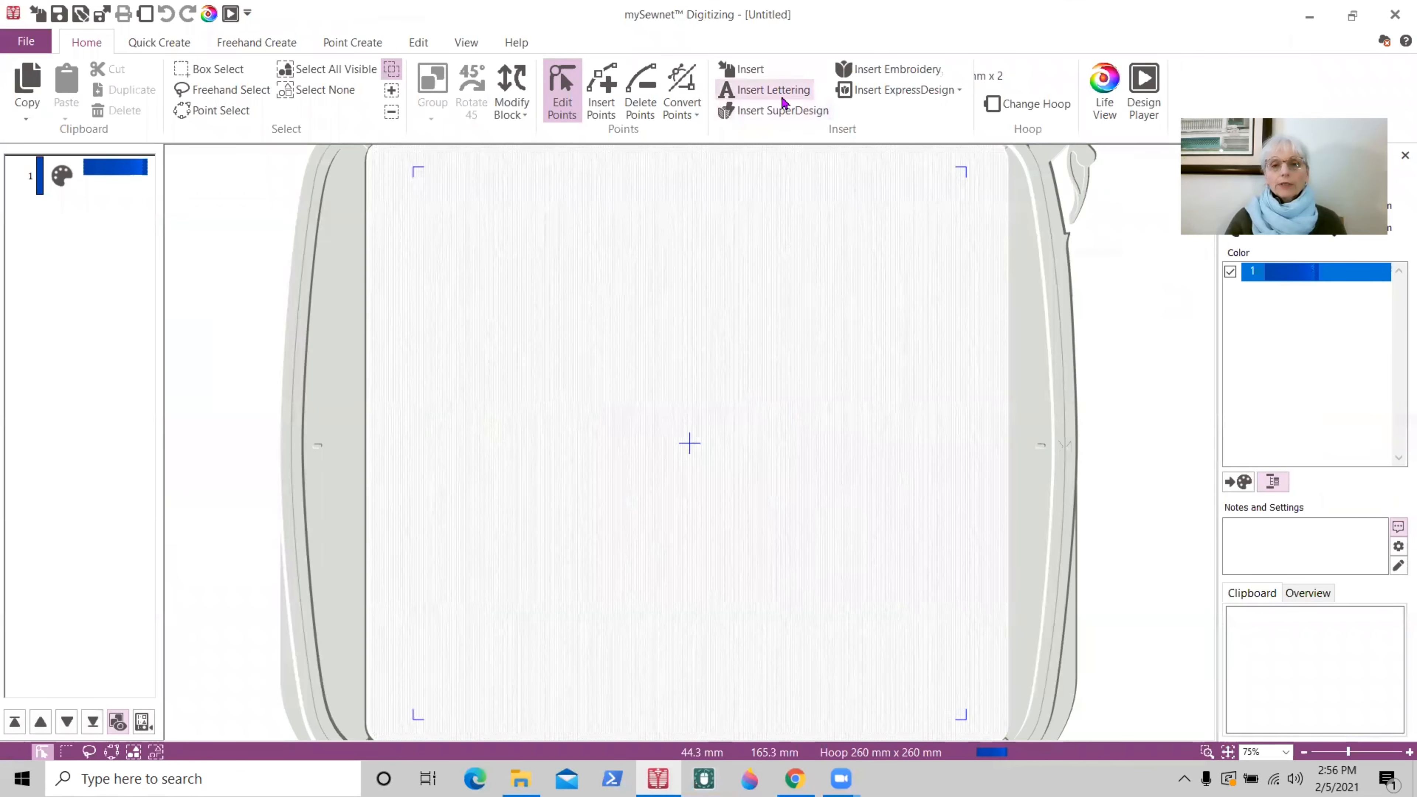
- Insert the Cute Animals 2 monkey SuperDesign at a size of 200 mm, then leave the insertion dialog
left_click(774, 115)
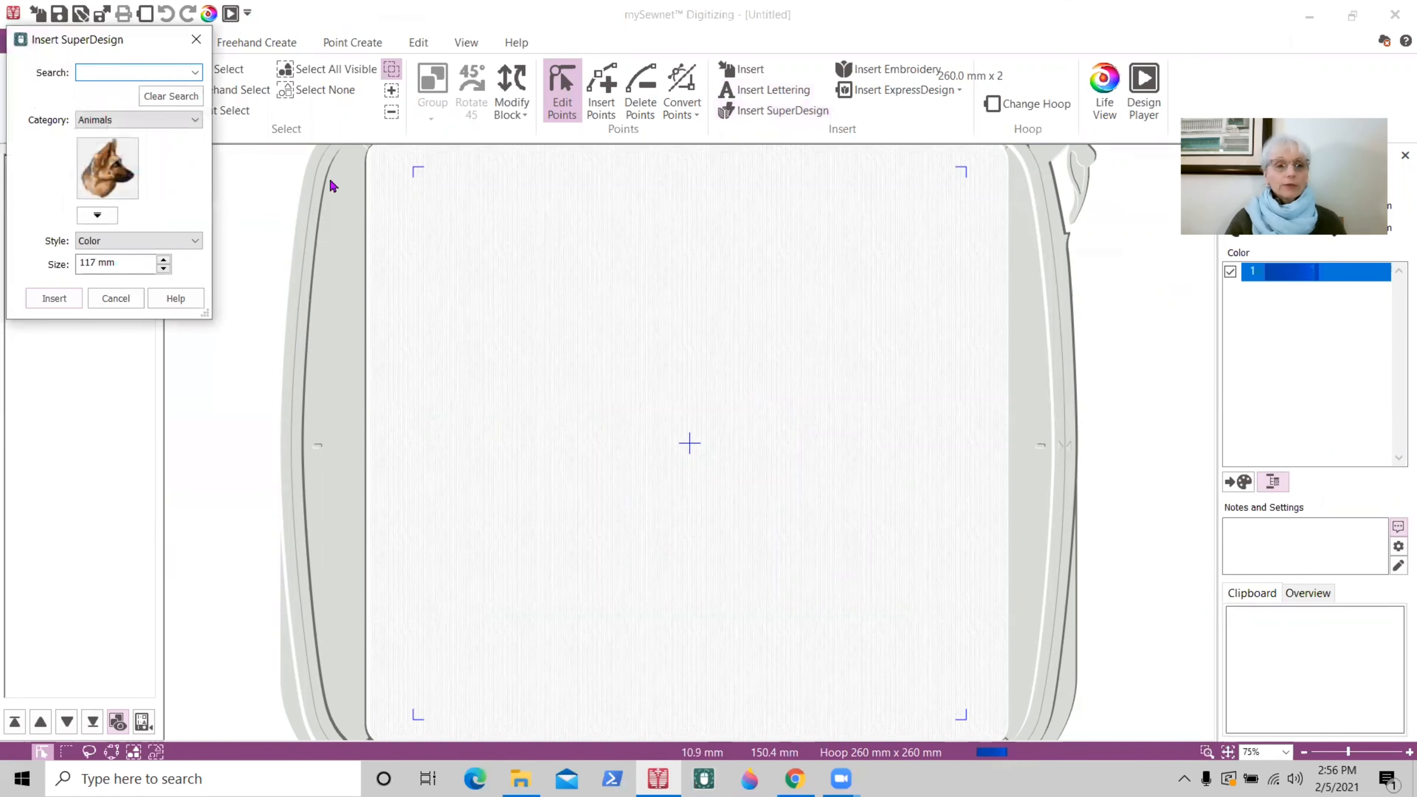
left_click(96, 216)
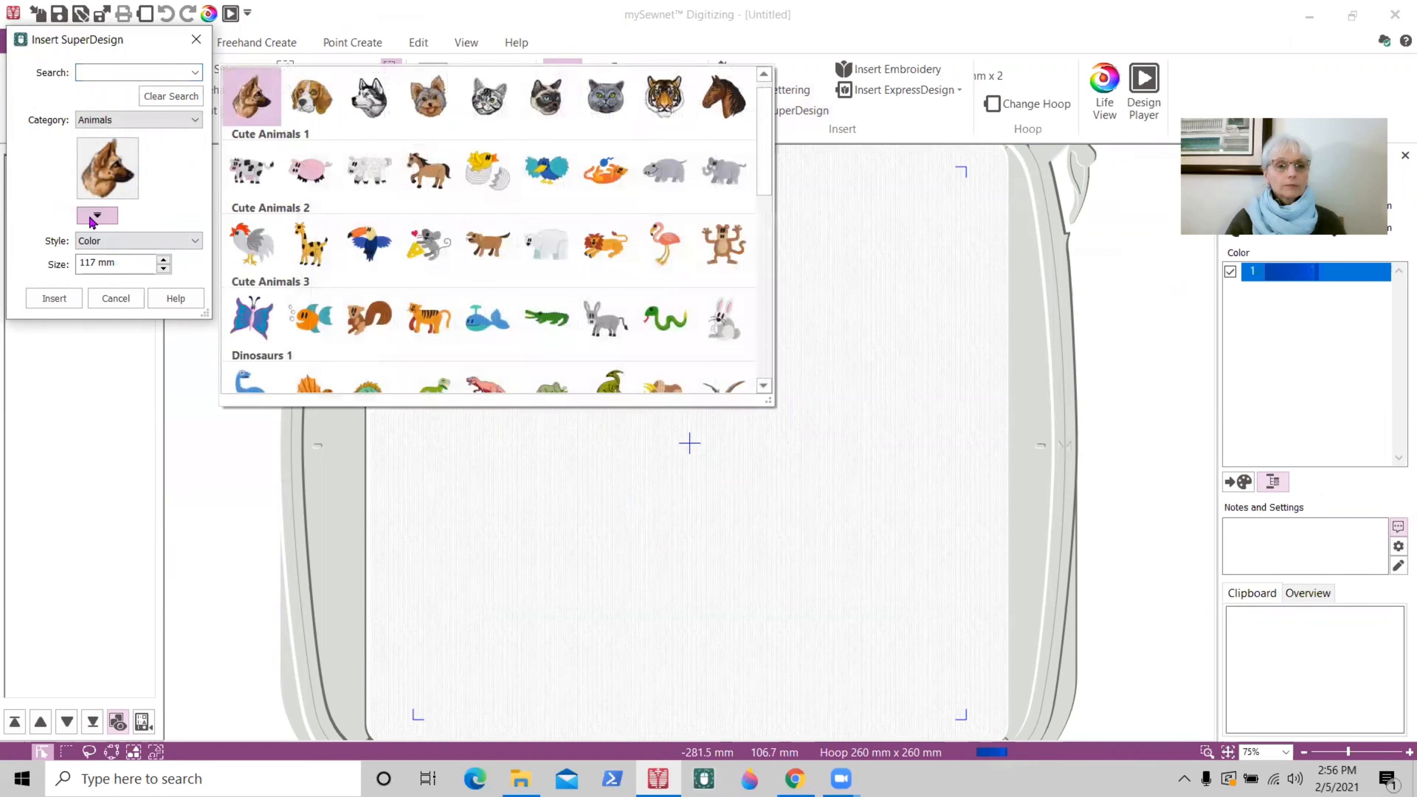
left_click(723, 245)
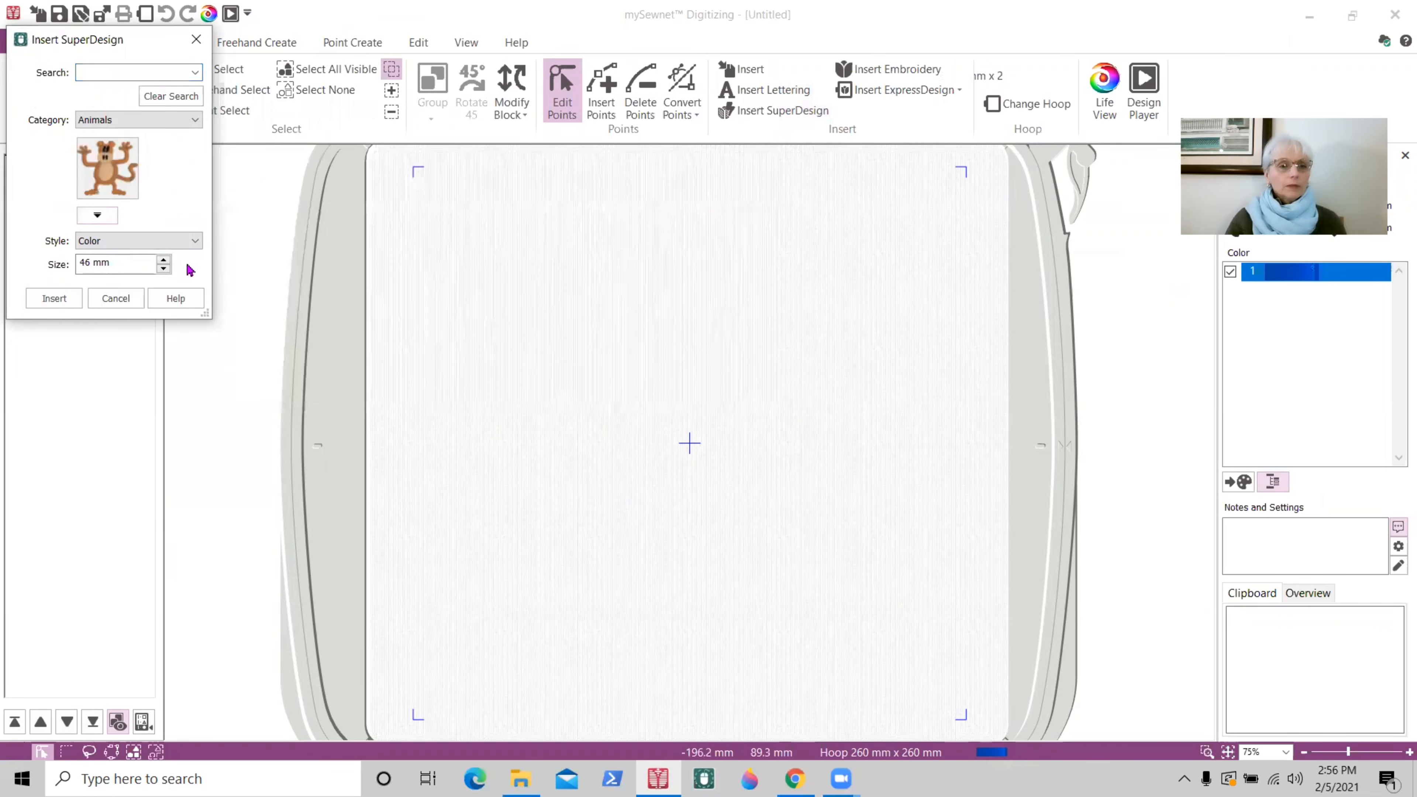
double_click(88, 262)
type("2")
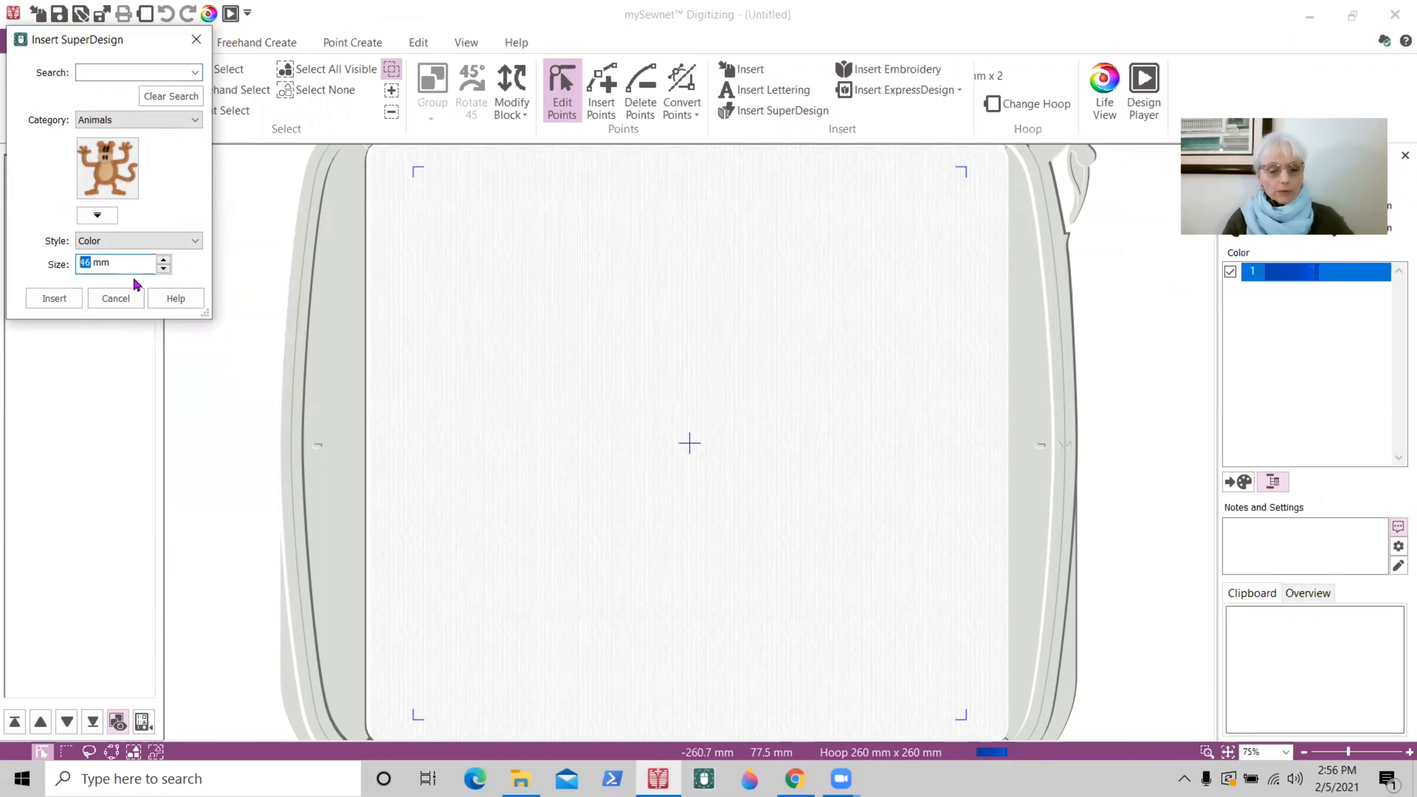
type("00")
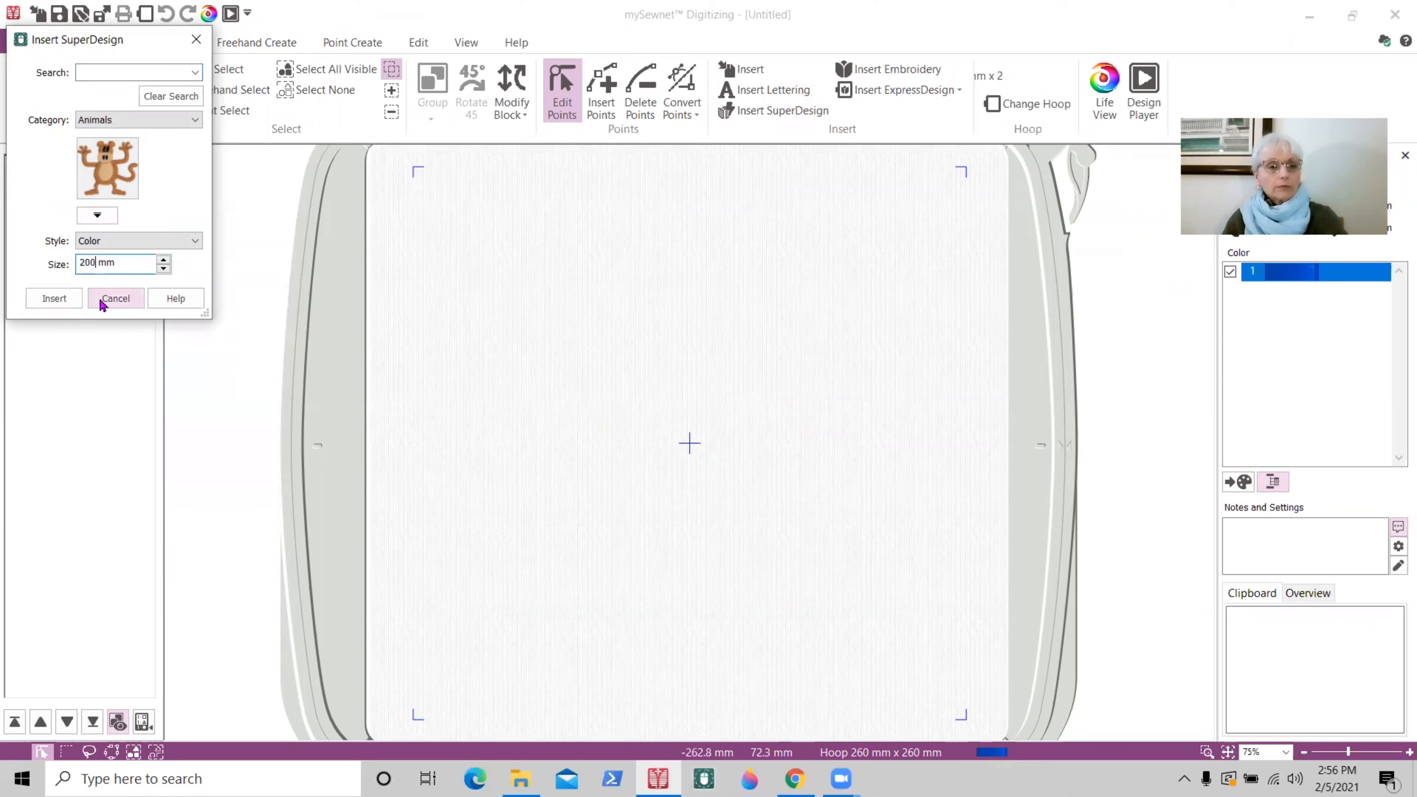
left_click(54, 298)
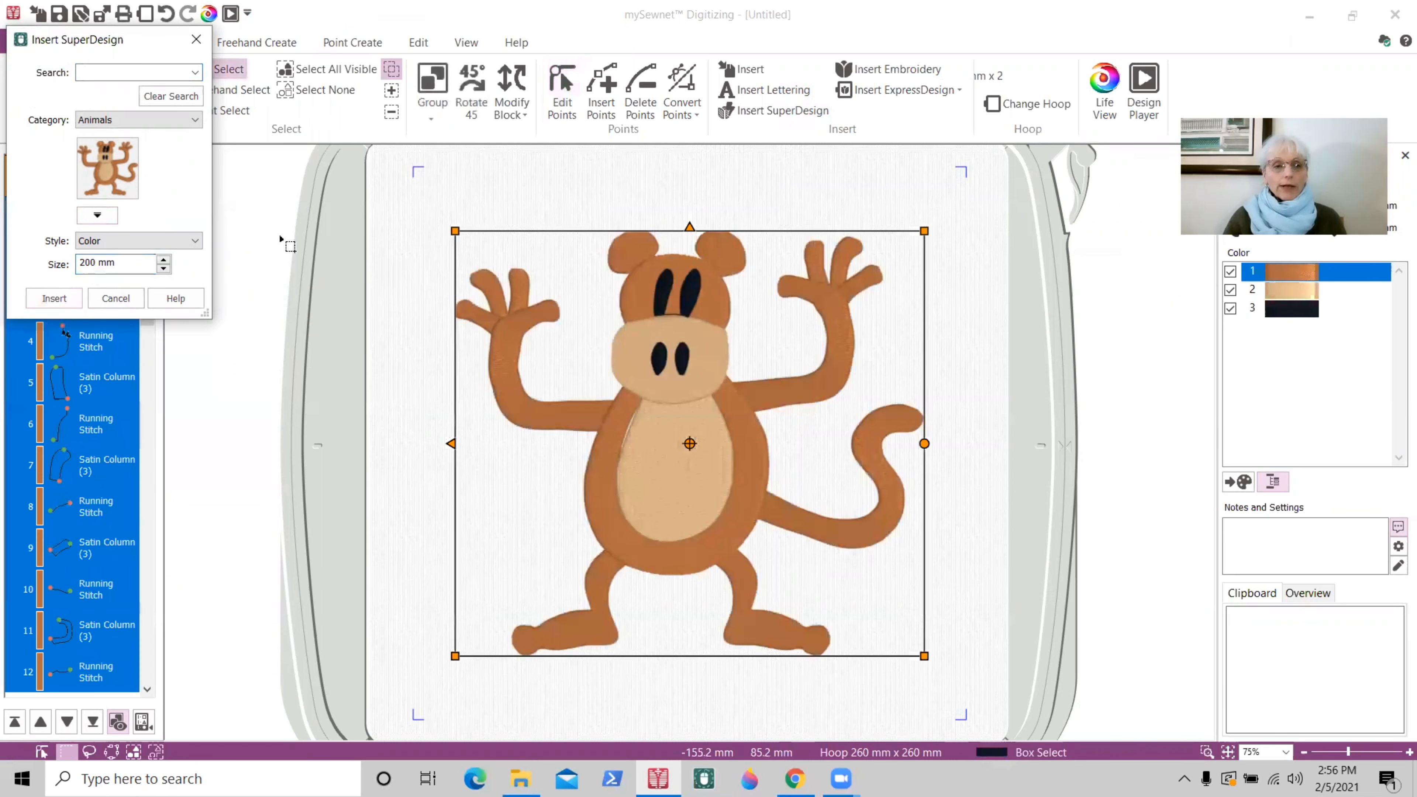
left_click(197, 36)
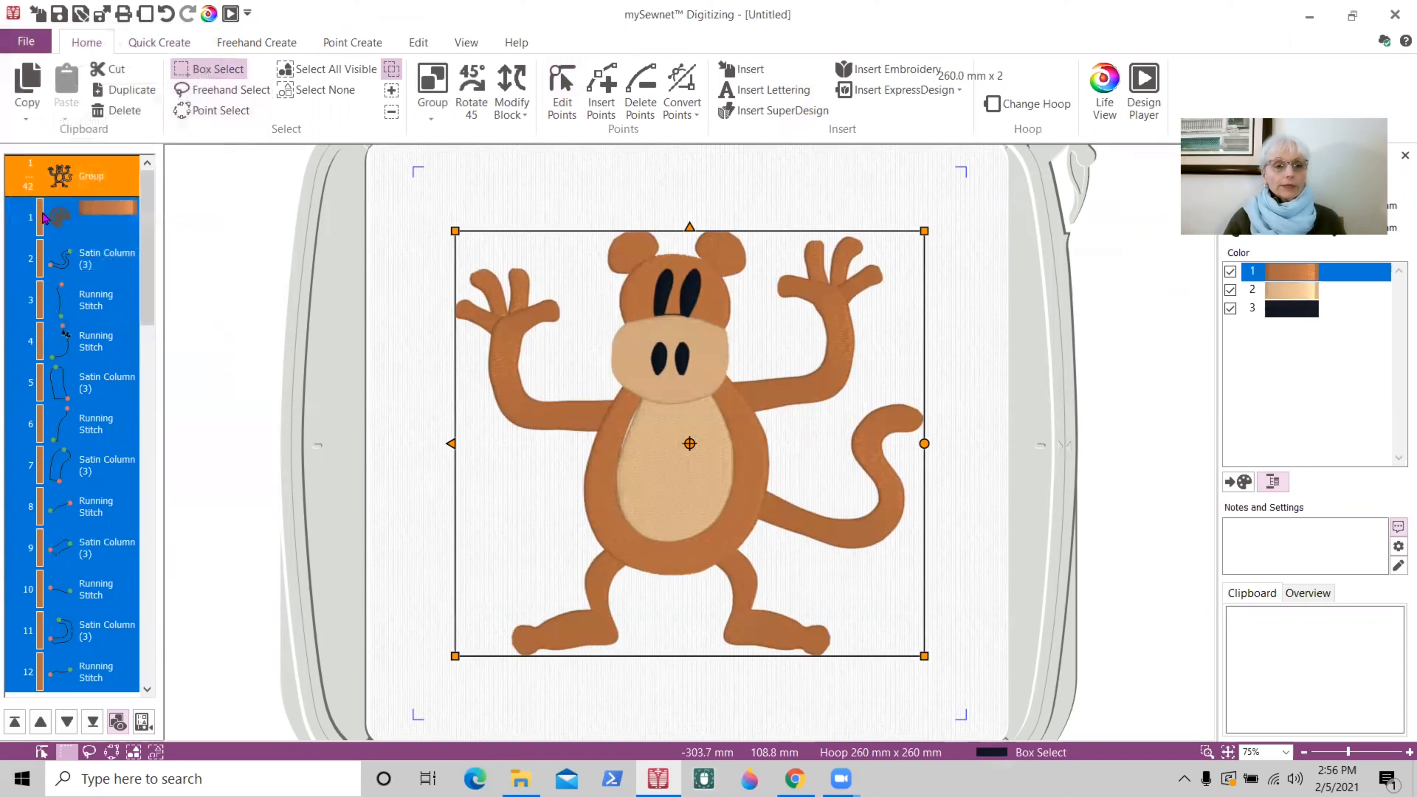
- Go through the monkey's stitch objects and delete the brown pattern fill of its body
left_click(72, 319)
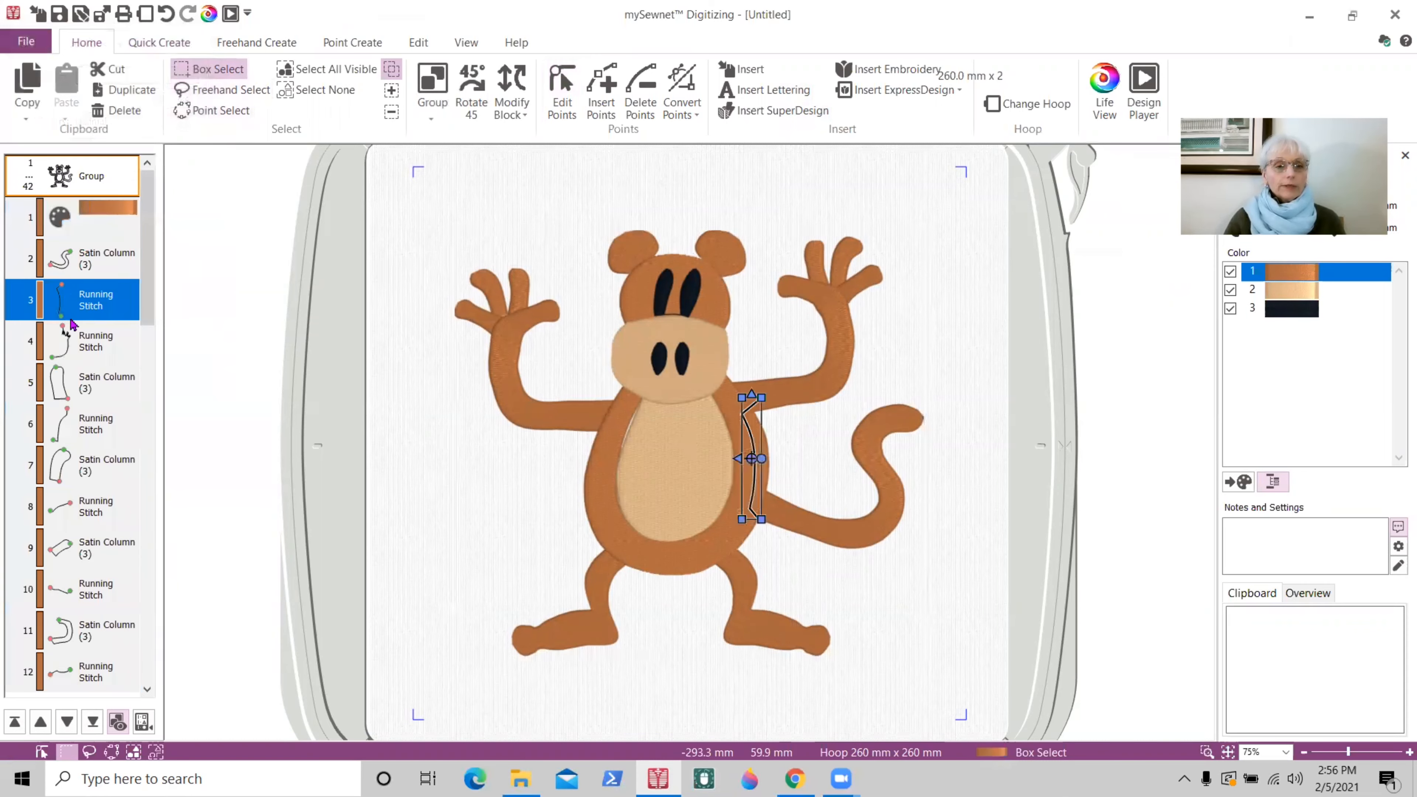
left_click(72, 352)
left_click(103, 393)
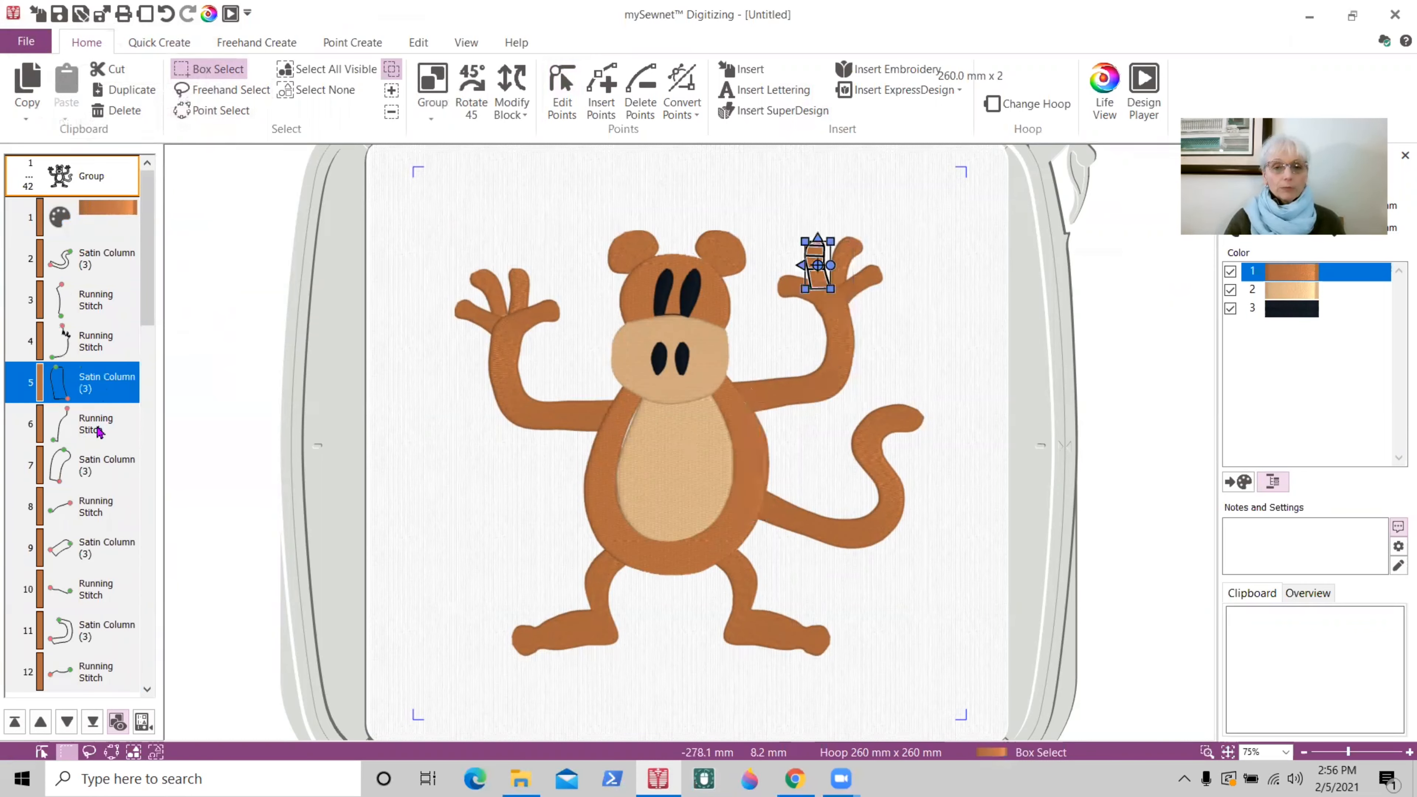
left_click(100, 429)
left_click_drag(144, 305, 163, 515)
left_click(73, 550)
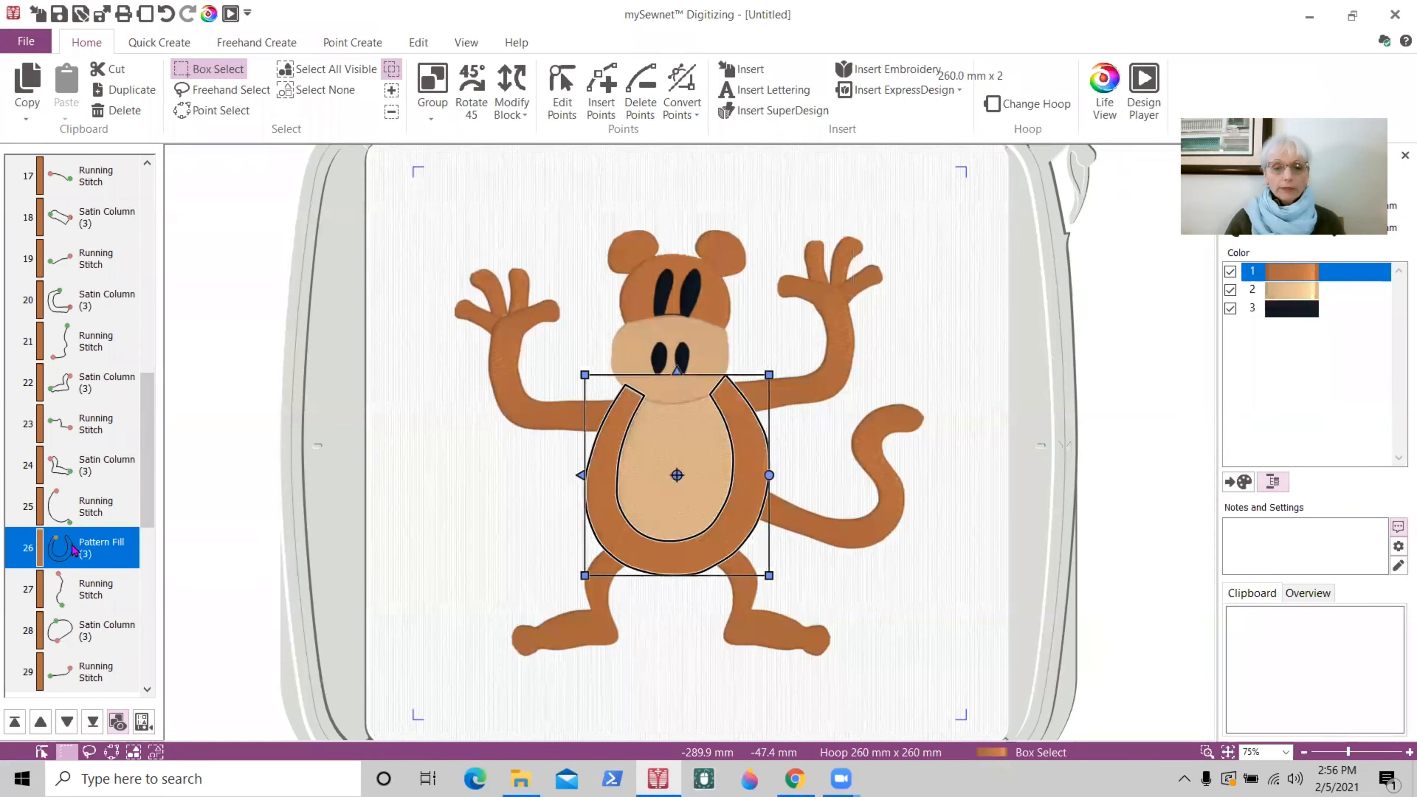
right_click(77, 550)
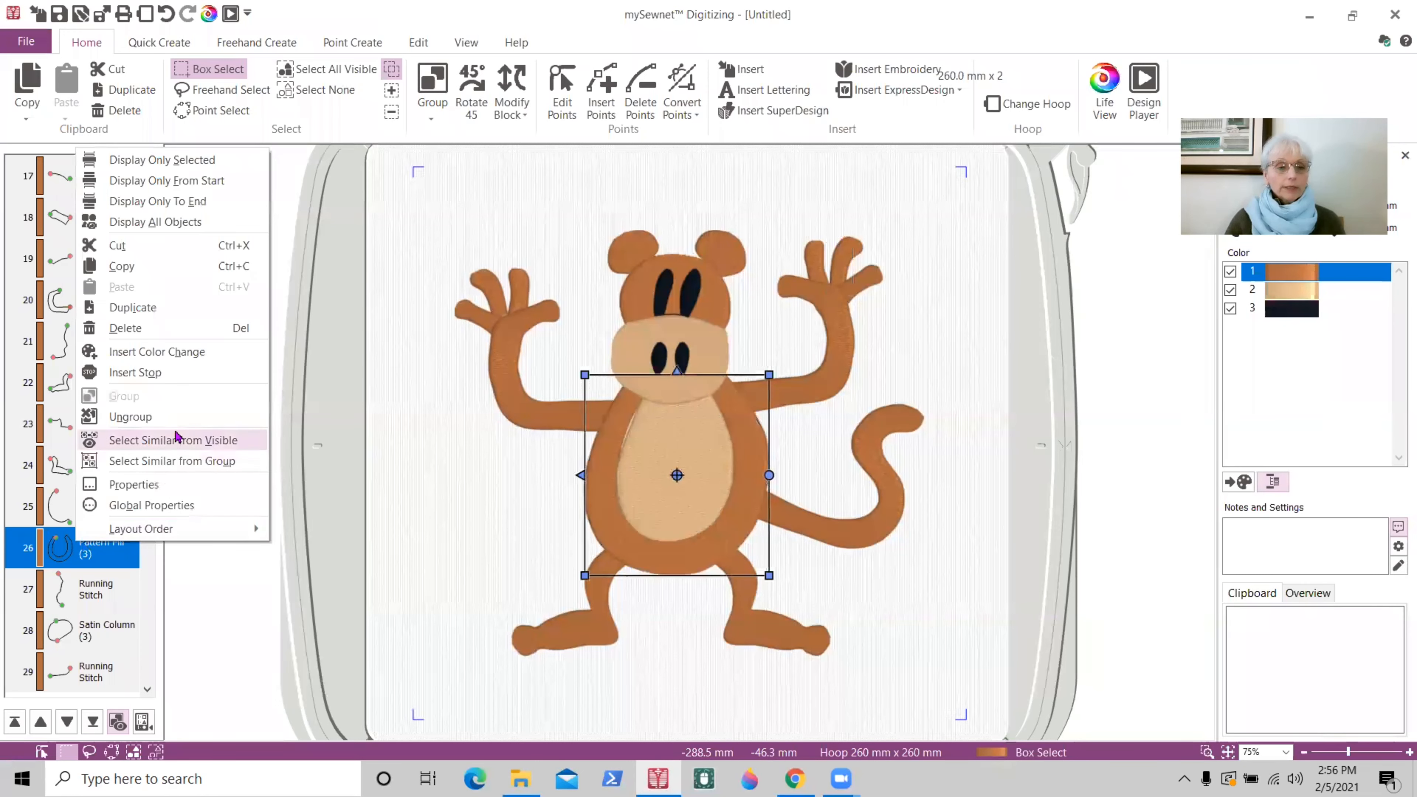
left_click(138, 330)
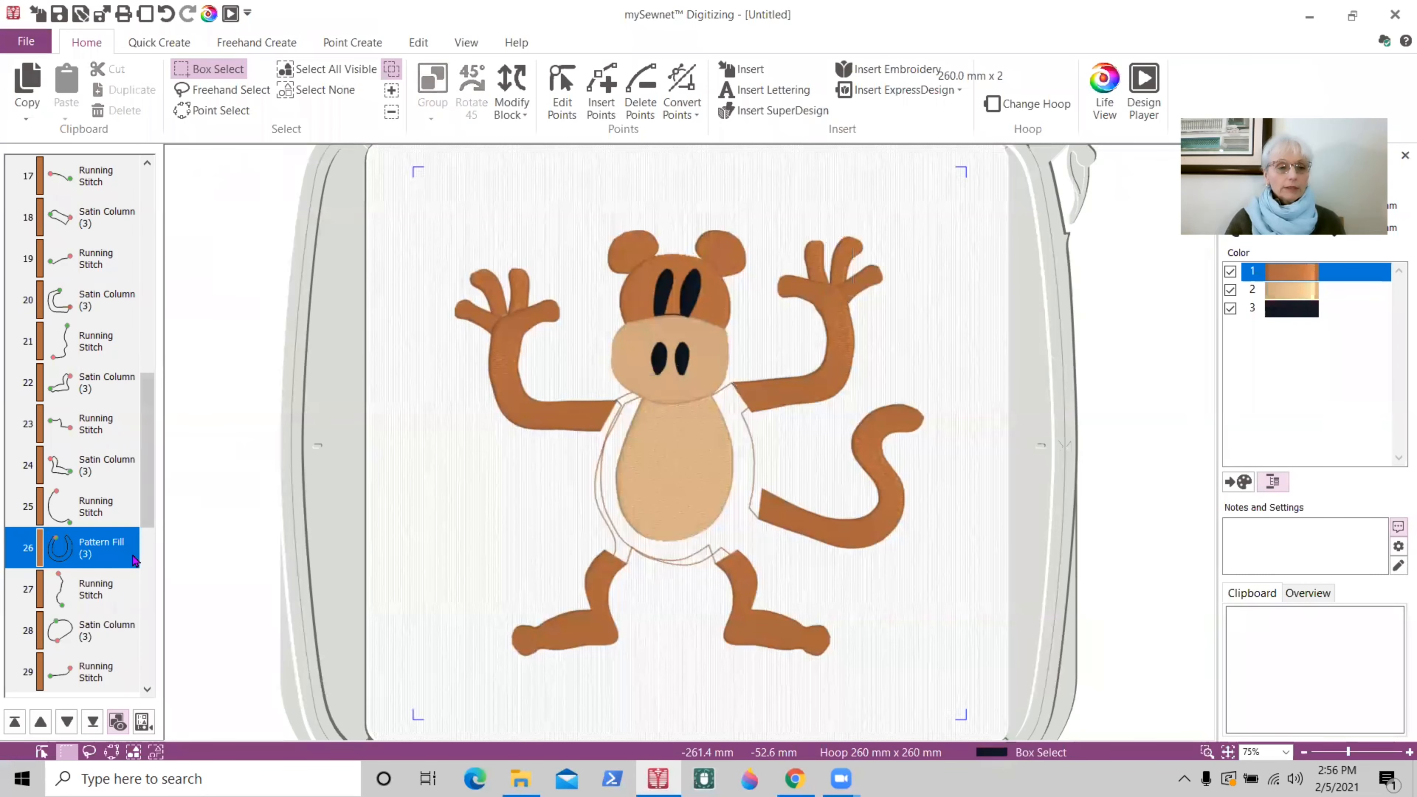
- Delete the long curved running stitch that lies beneath the removed brown body fill
left_click(95, 512)
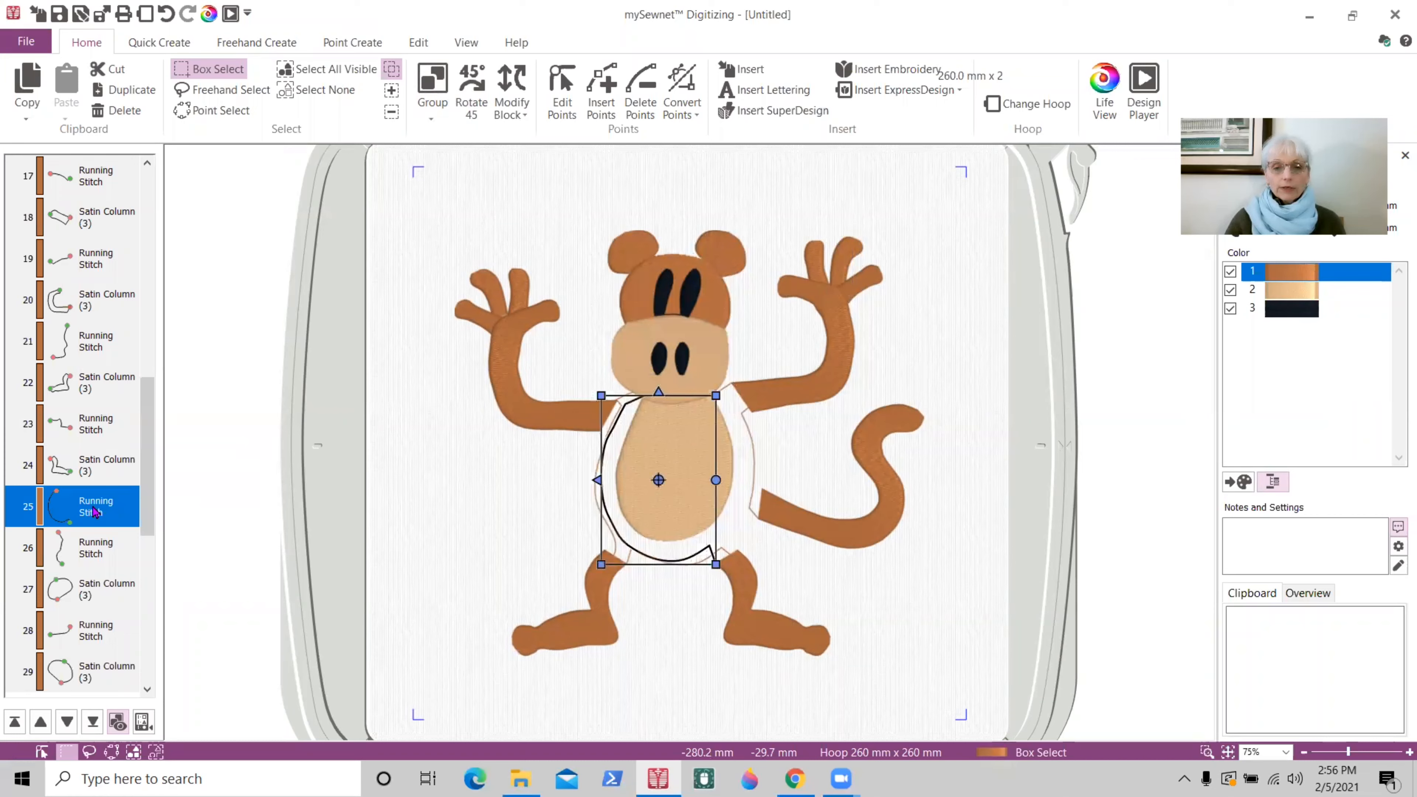
right_click(94, 512)
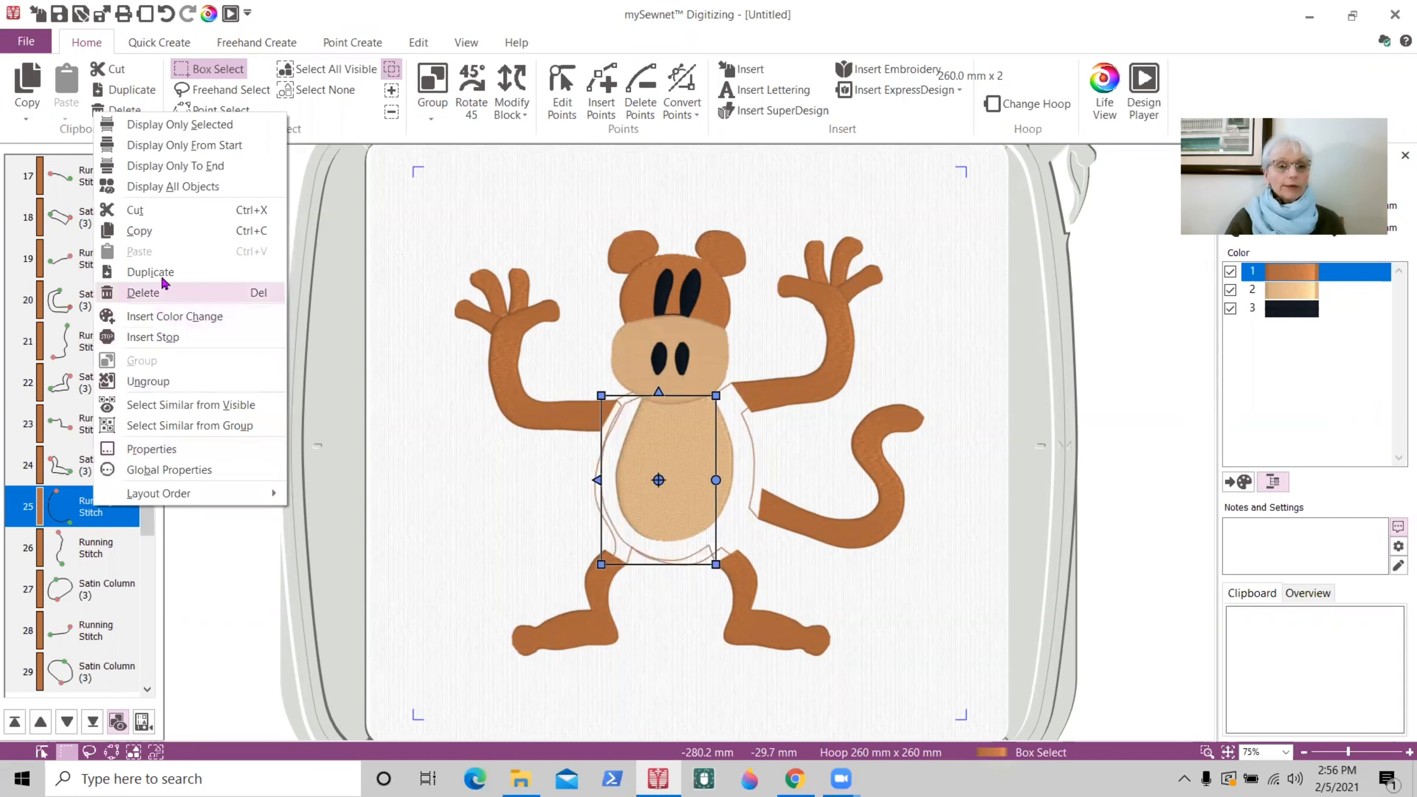
left_click(145, 293)
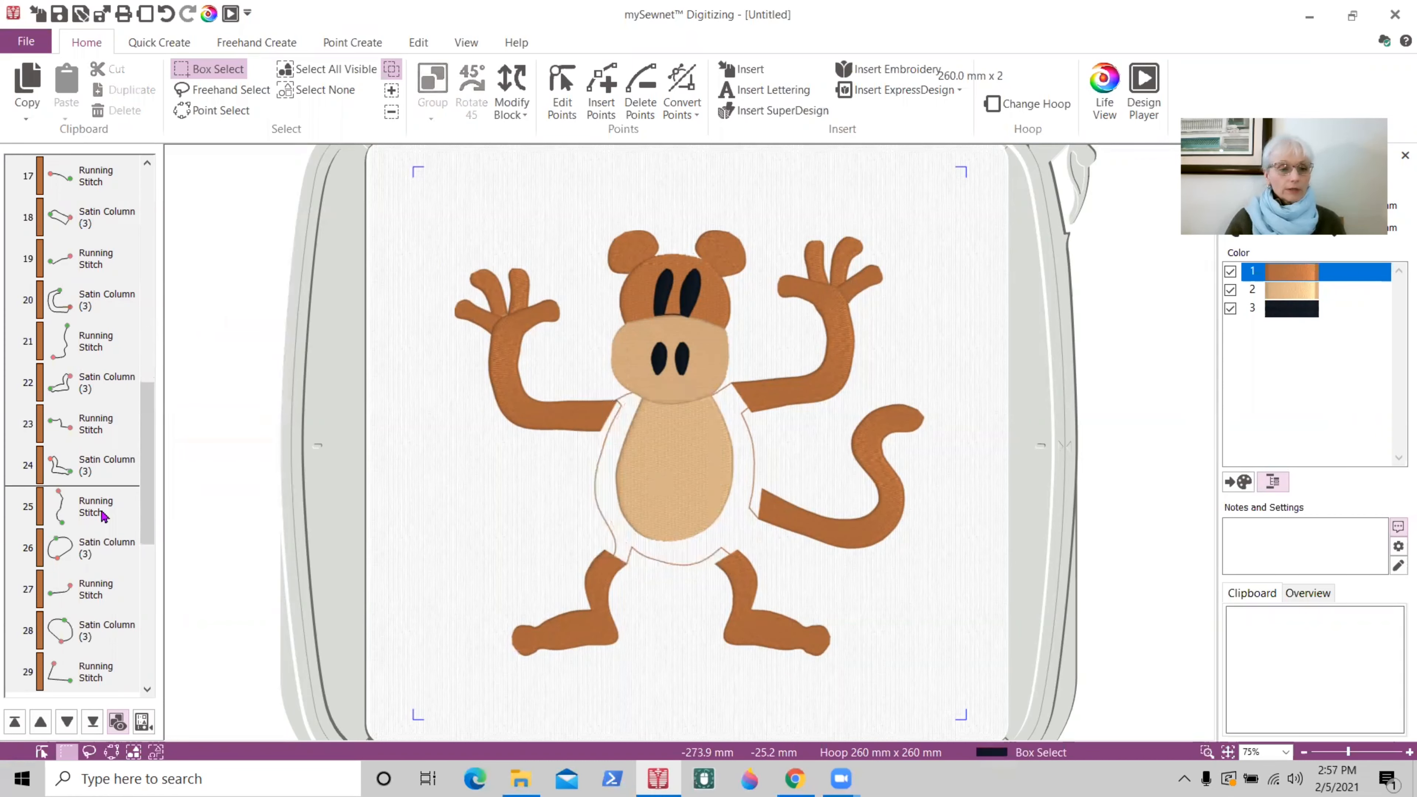
- Check the remaining objects around the body and delete the tan pattern fill of the monkey's belly
left_click(94, 550)
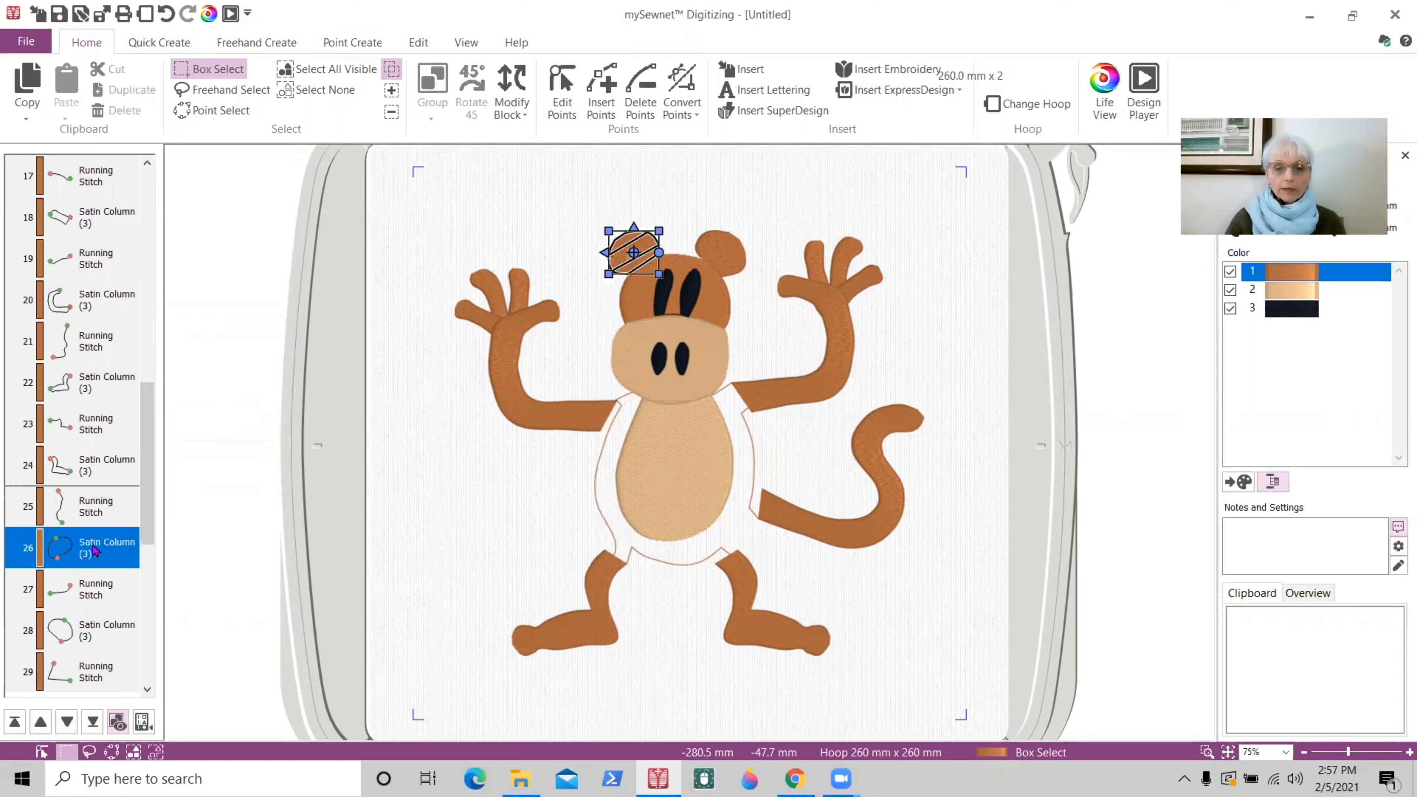
left_click(90, 501)
left_click(92, 468)
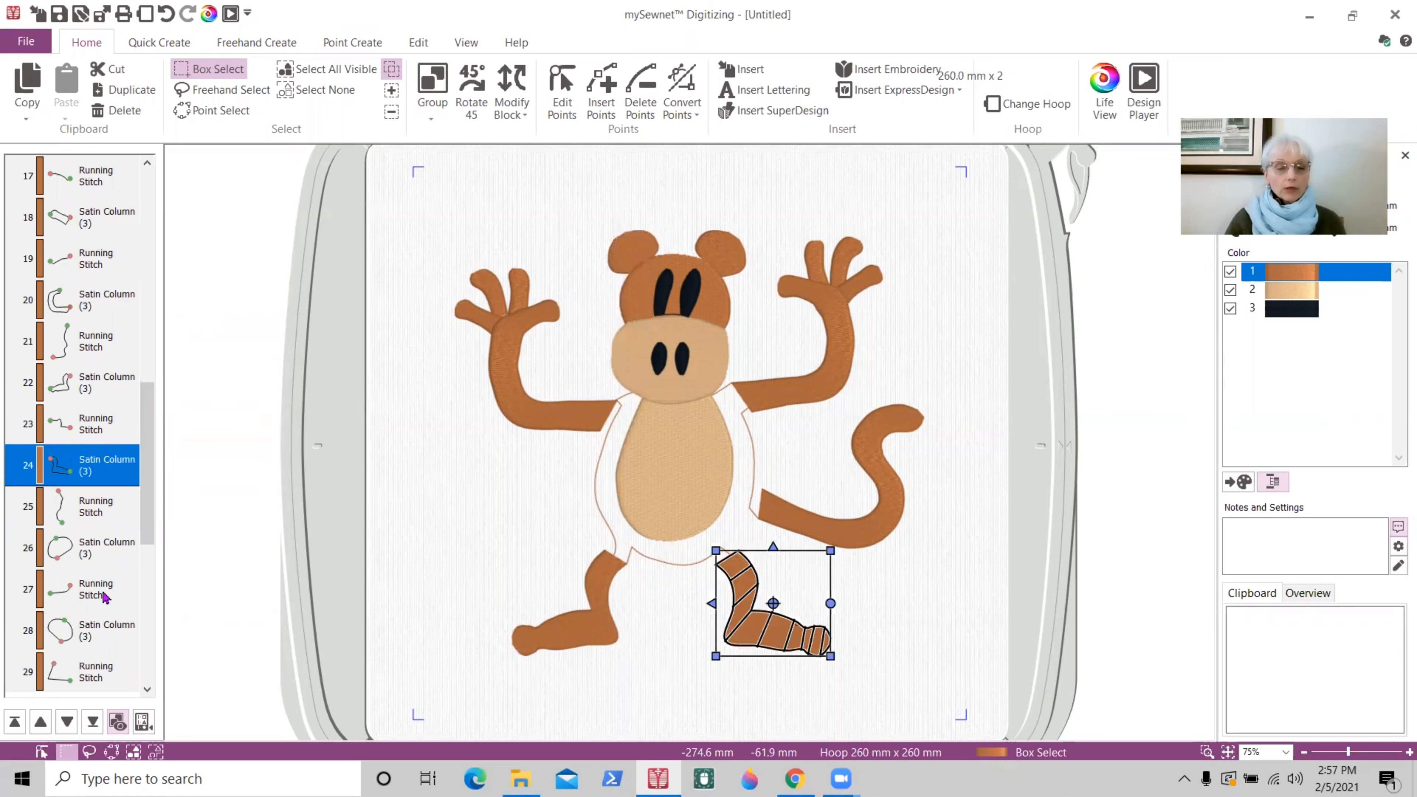
left_click(88, 577)
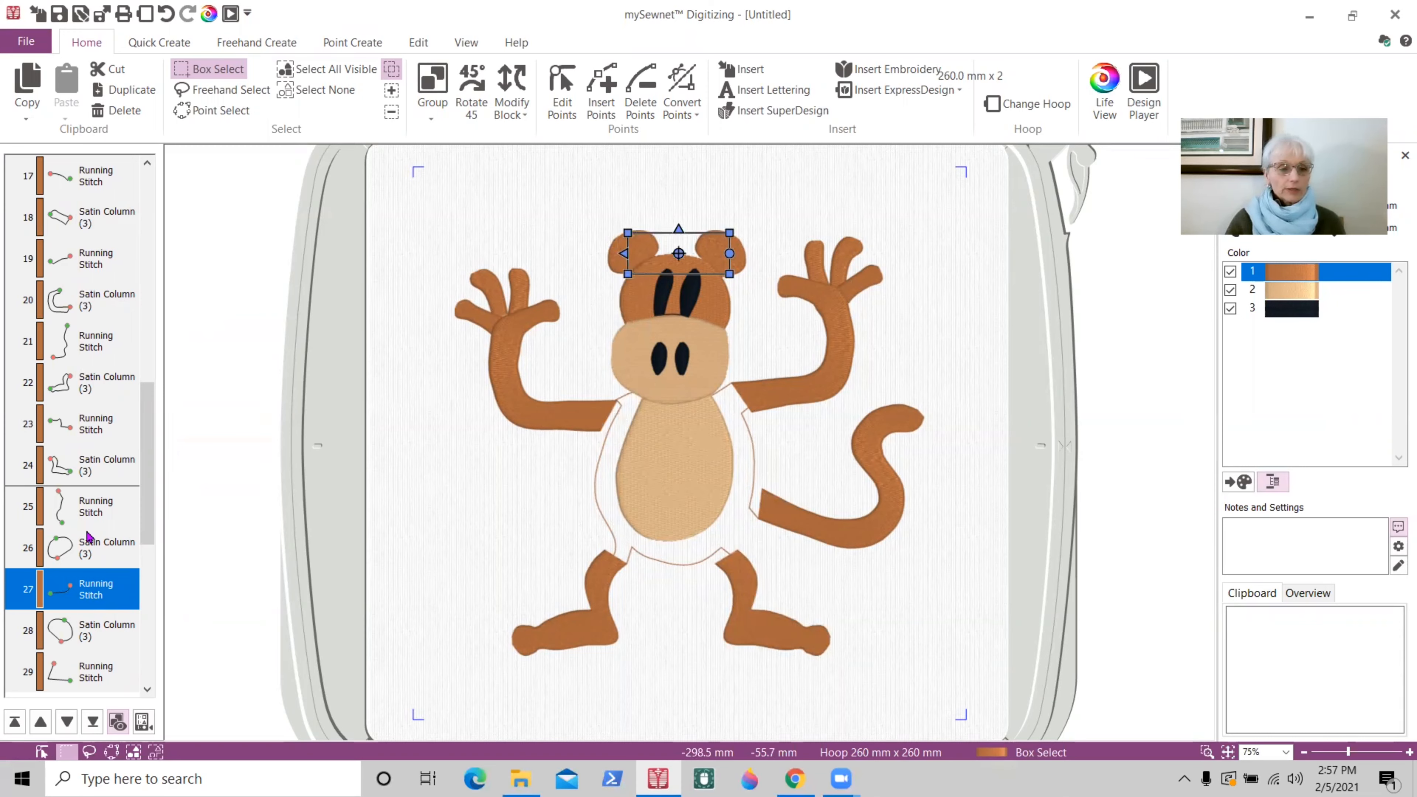
left_click_drag(136, 531, 140, 474)
scroll(96, 535, "down", 2)
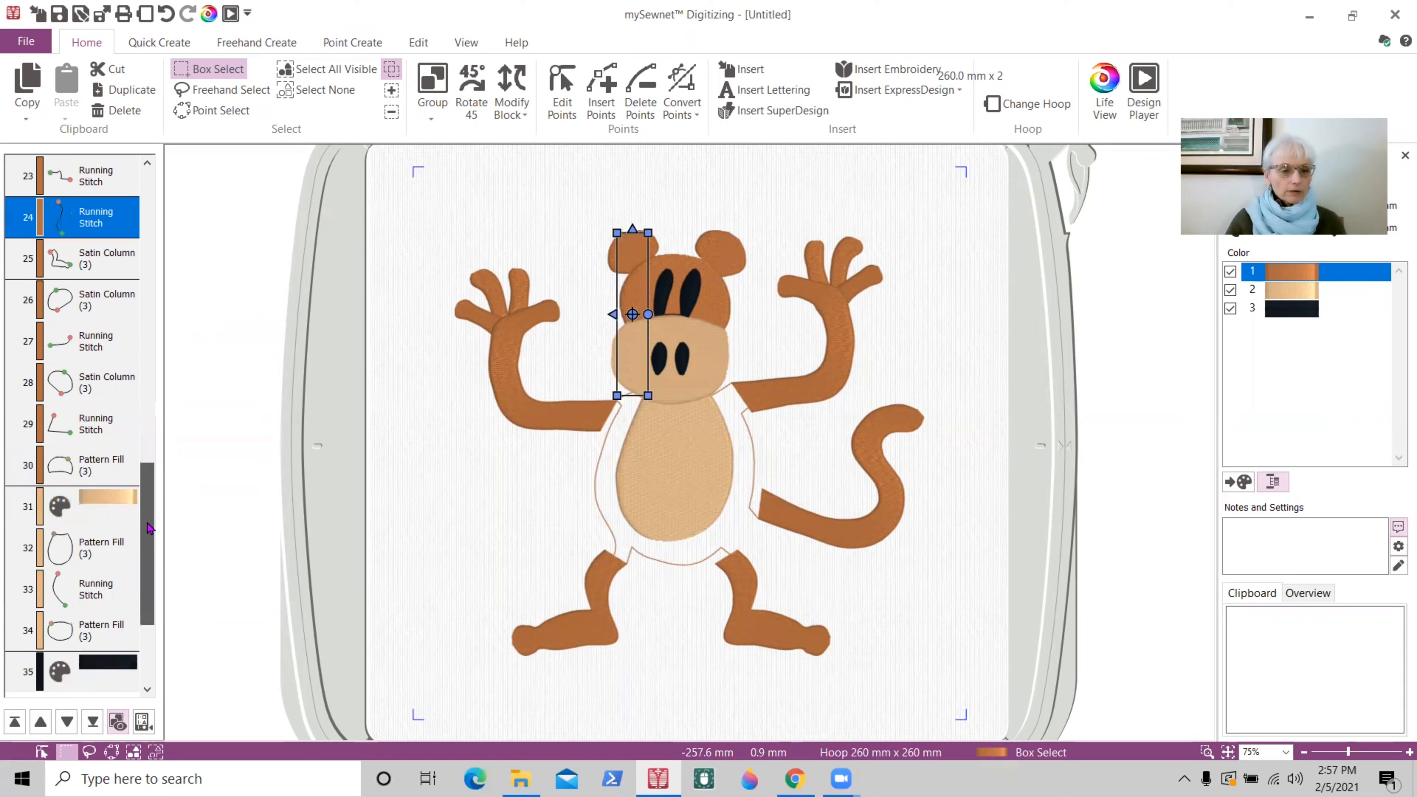
left_click(96, 535)
right_click(99, 548)
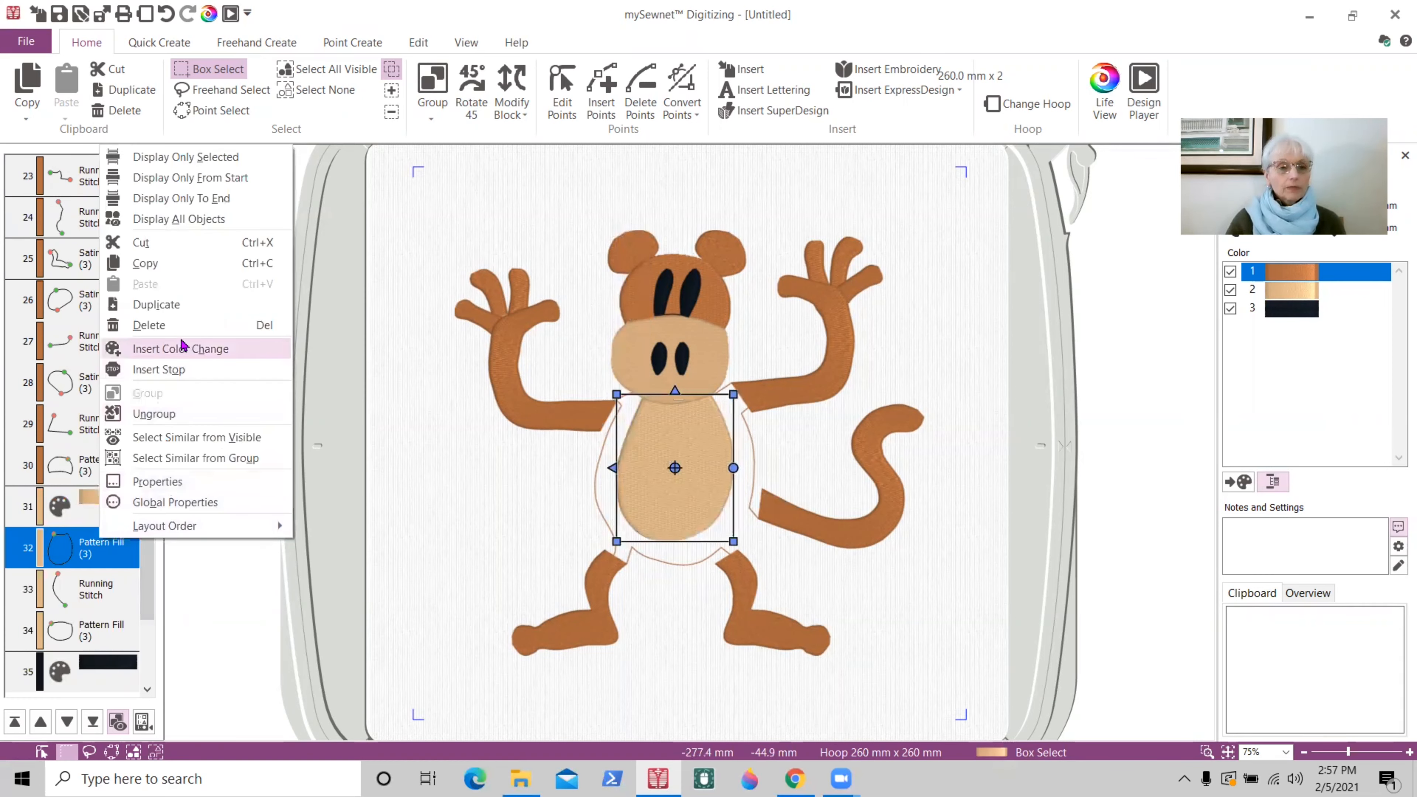
key("Escape")
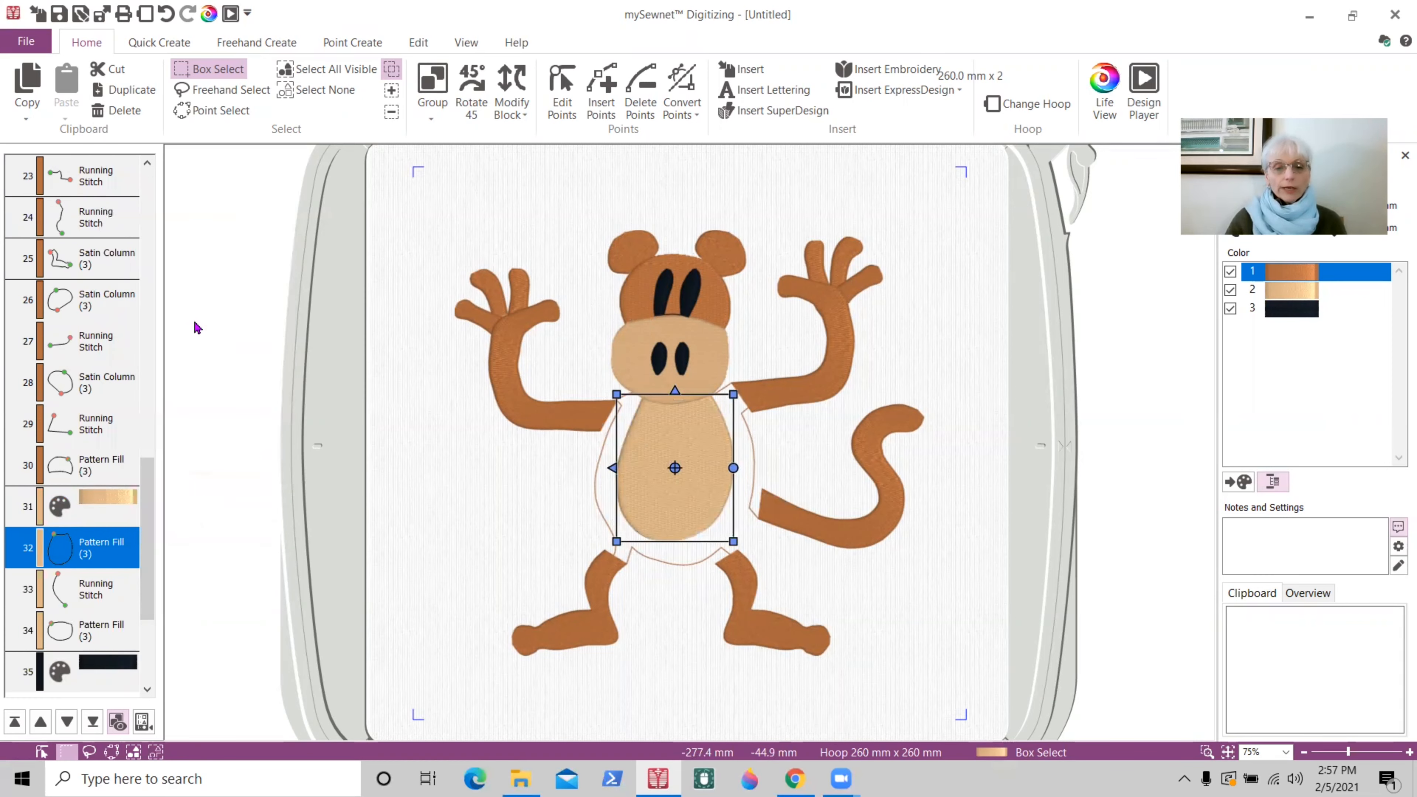
key("Delete")
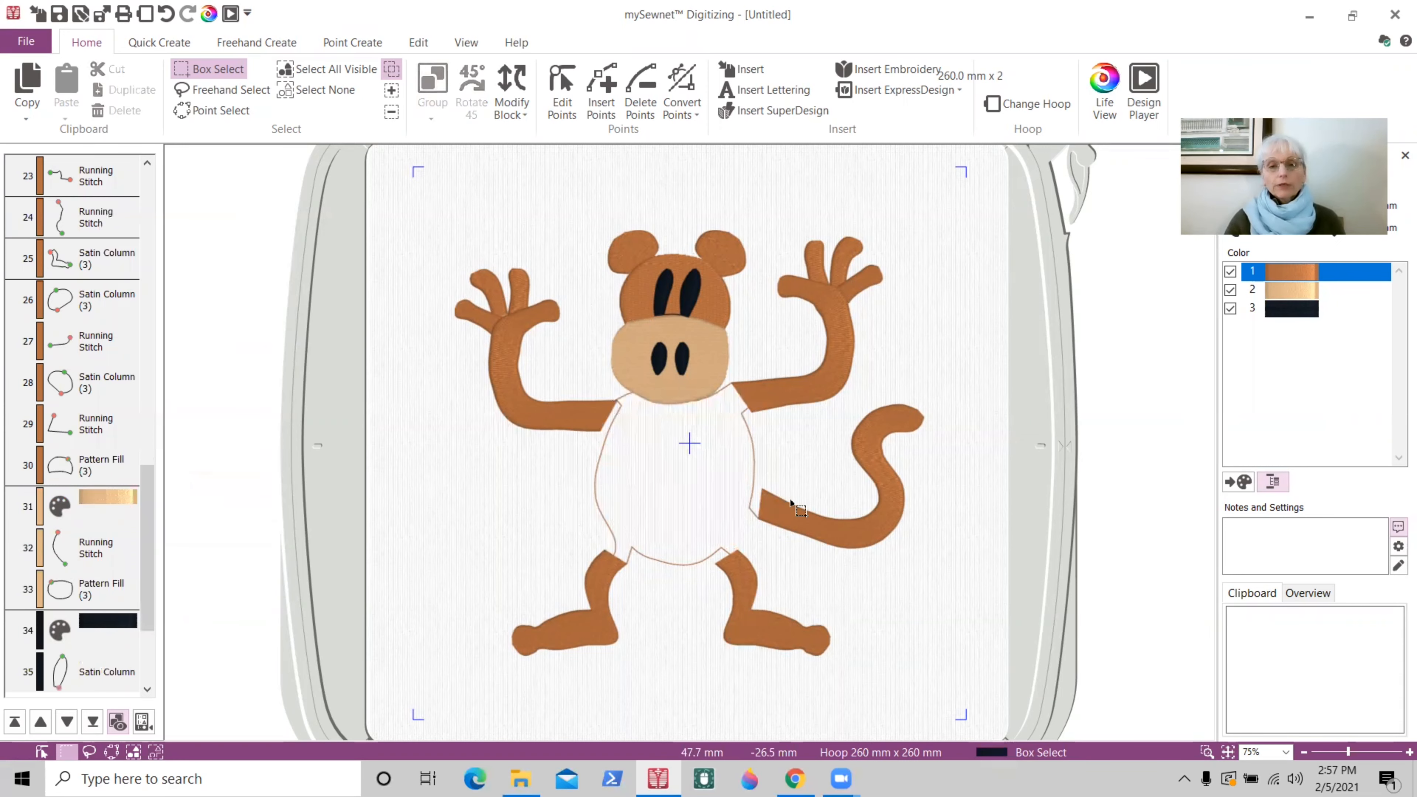
- Switch to an empty mySewnet Embroidery window and maximize it
left_click(40, 43)
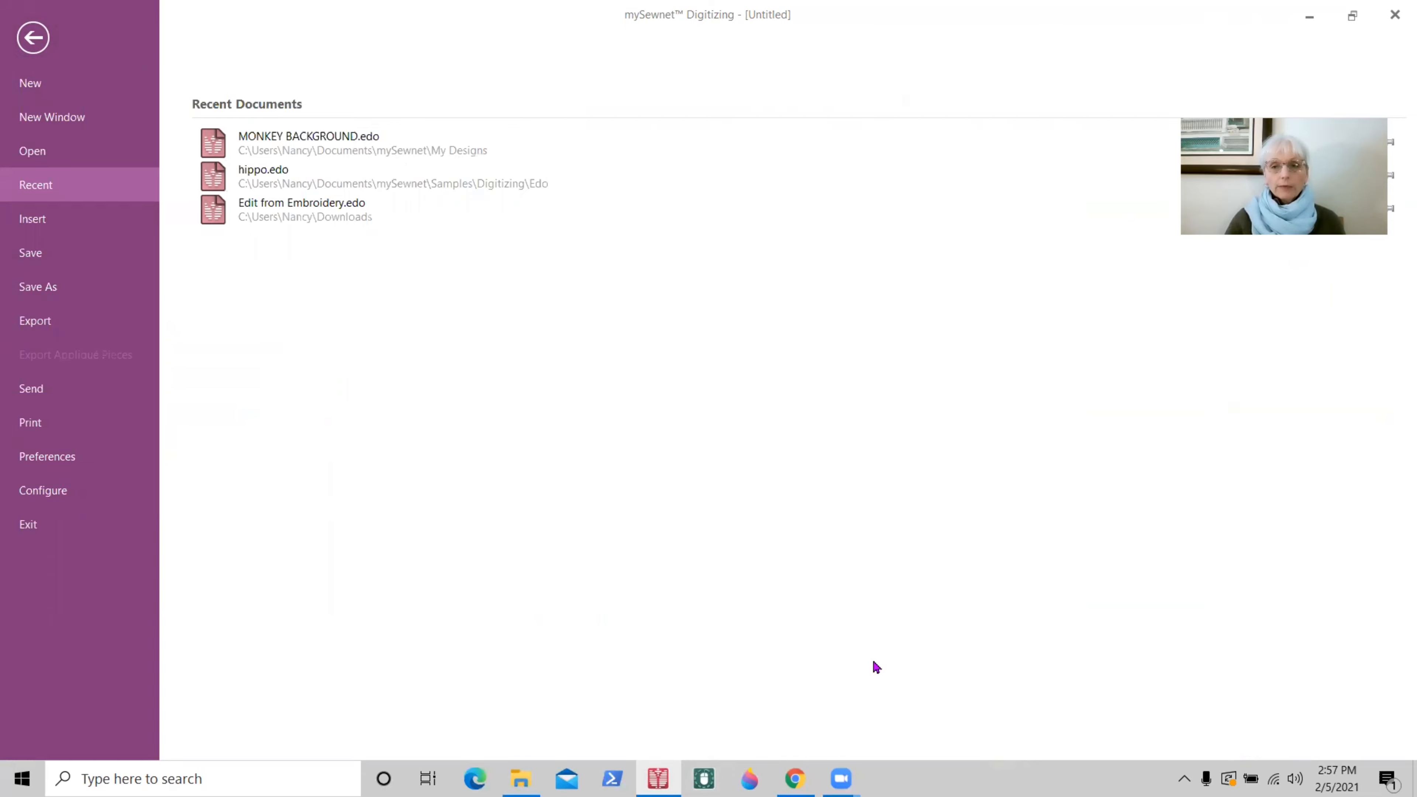
left_click(51, 117)
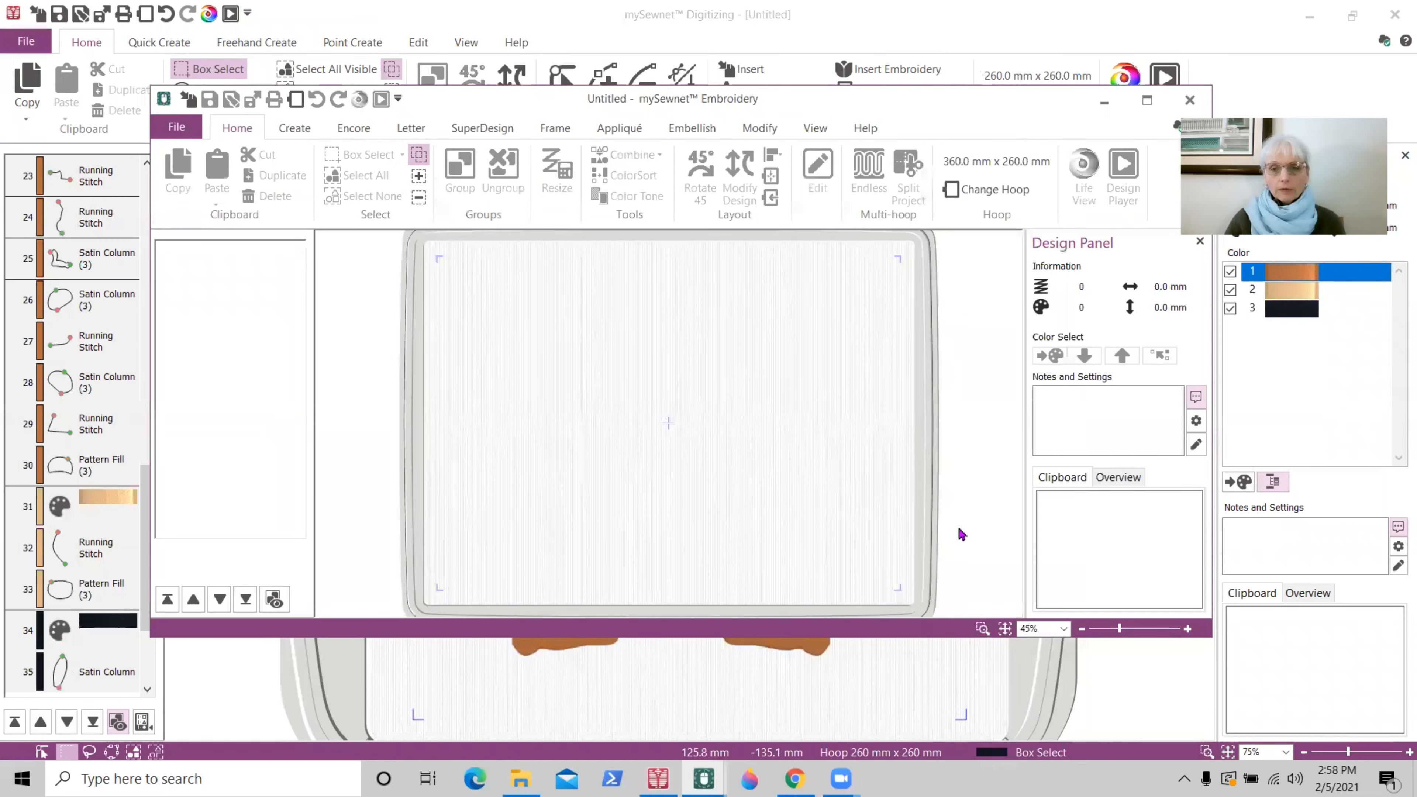
left_click(1148, 100)
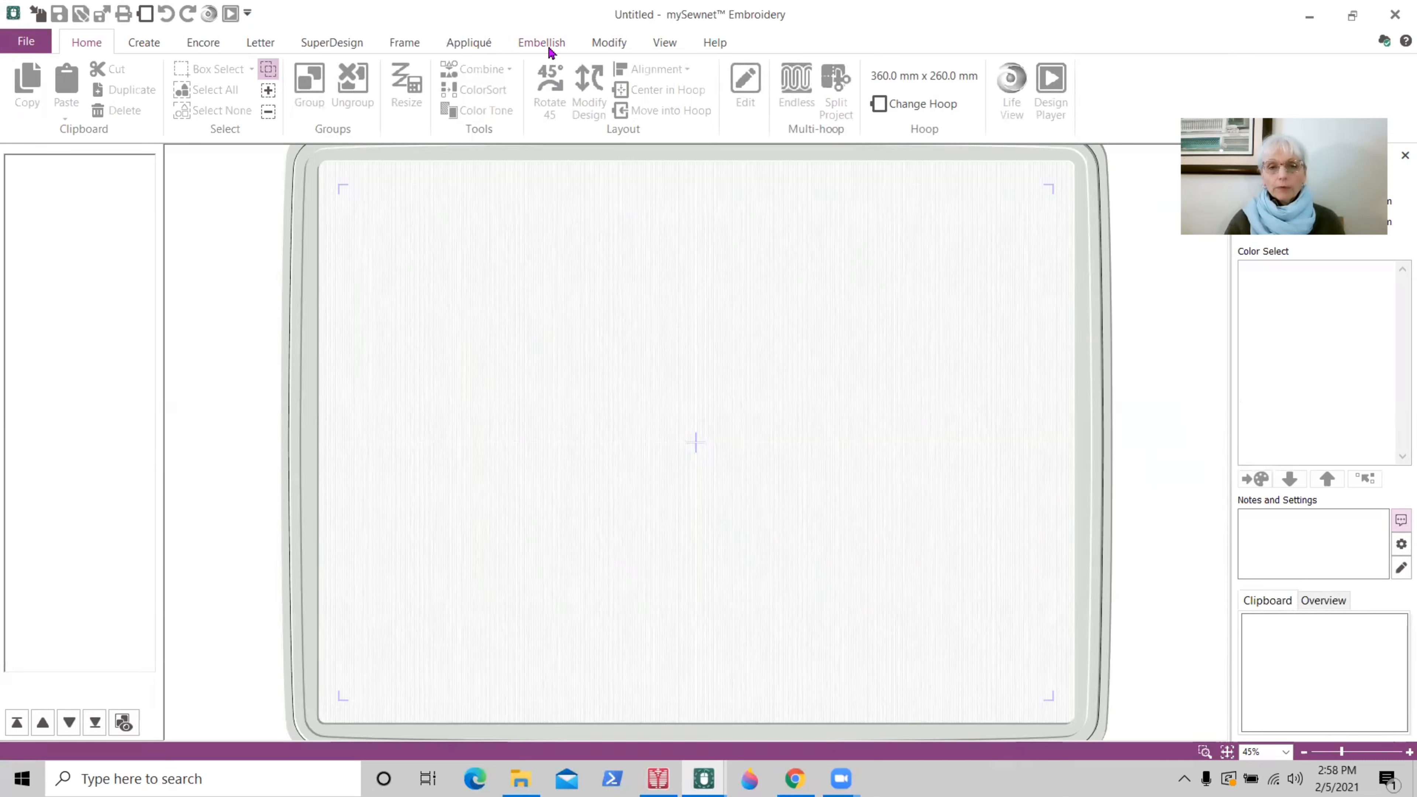
- Insert the design file monkey.vp4 from the My Designs folder into the empty hoop
left_click(25, 42)
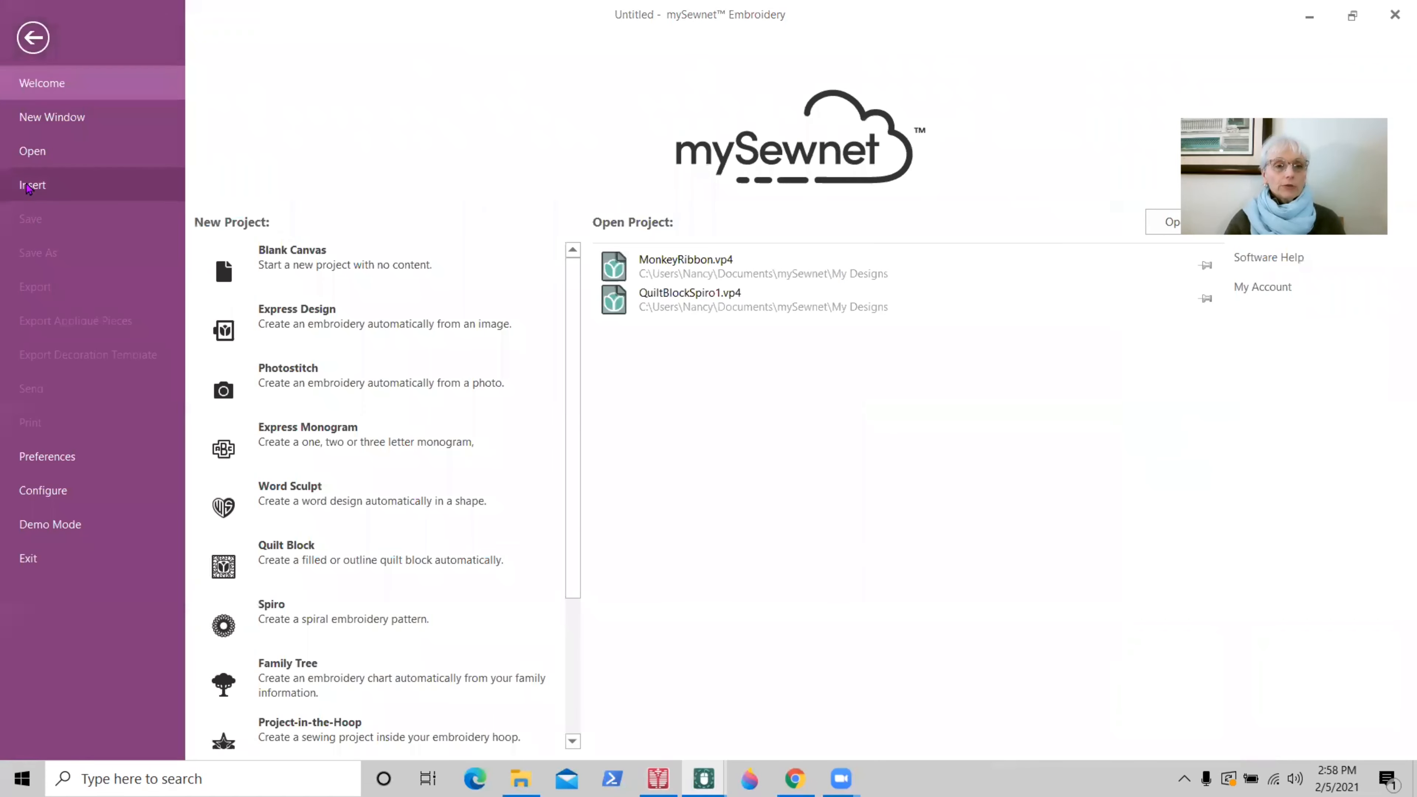
left_click(77, 195)
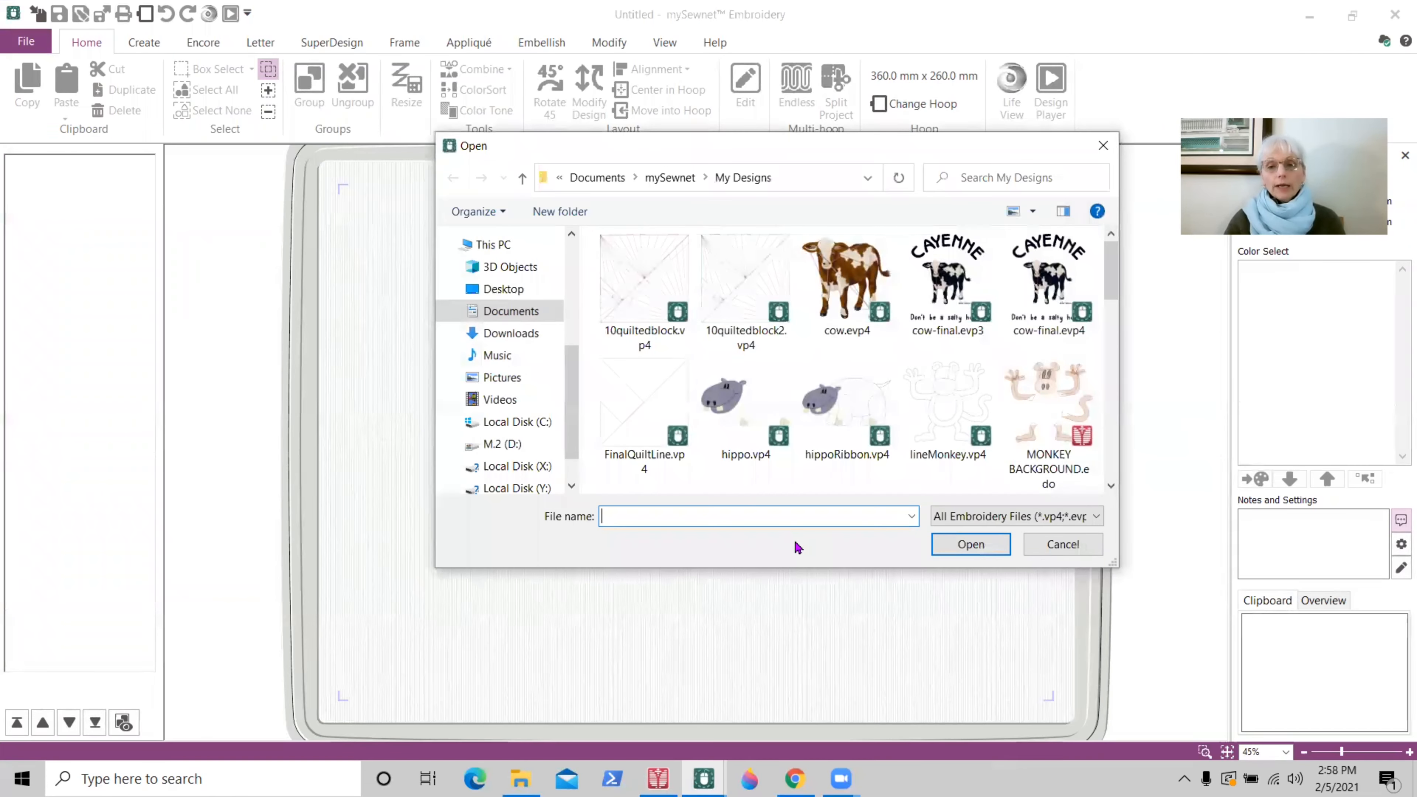
left_click_drag(1113, 258, 1116, 339)
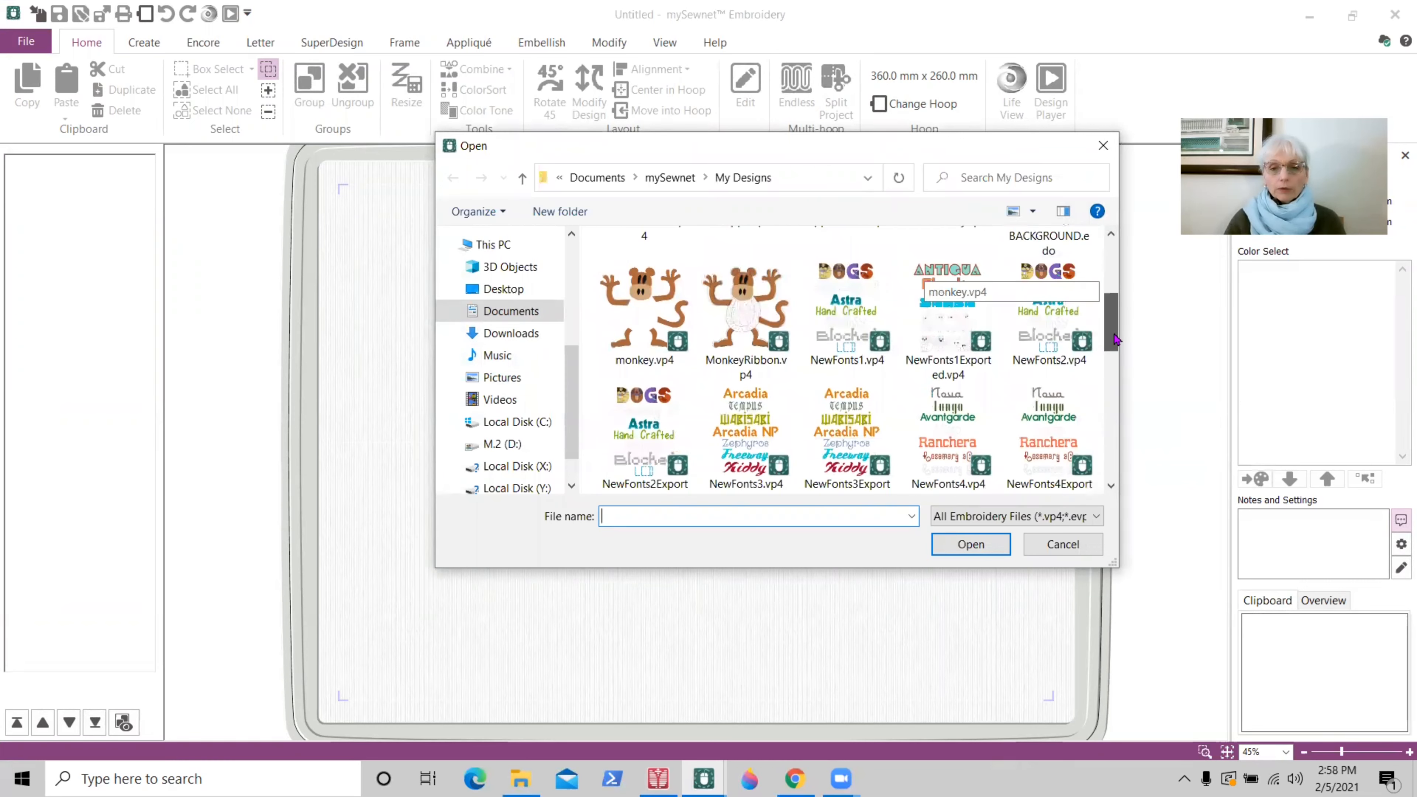
left_click(644, 316)
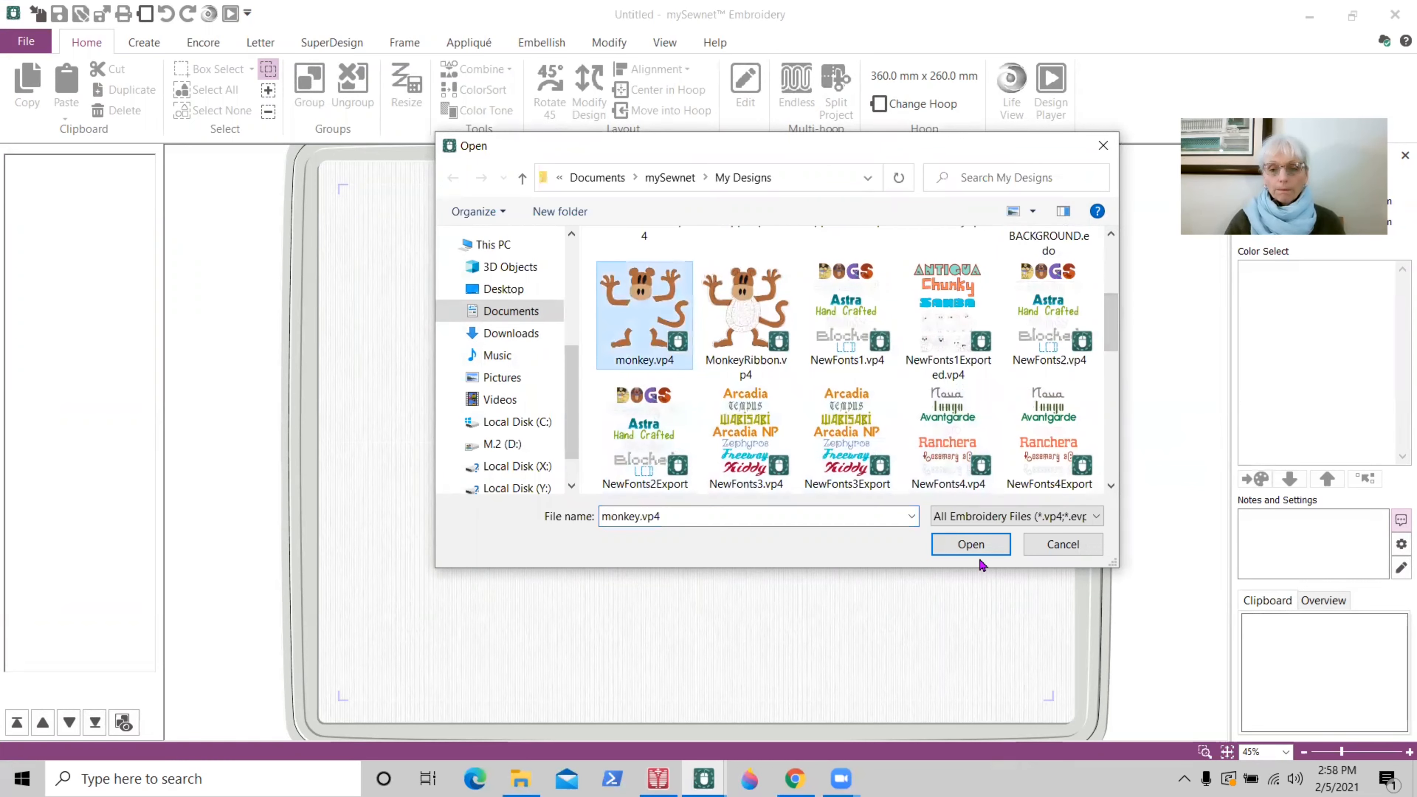
left_click(978, 544)
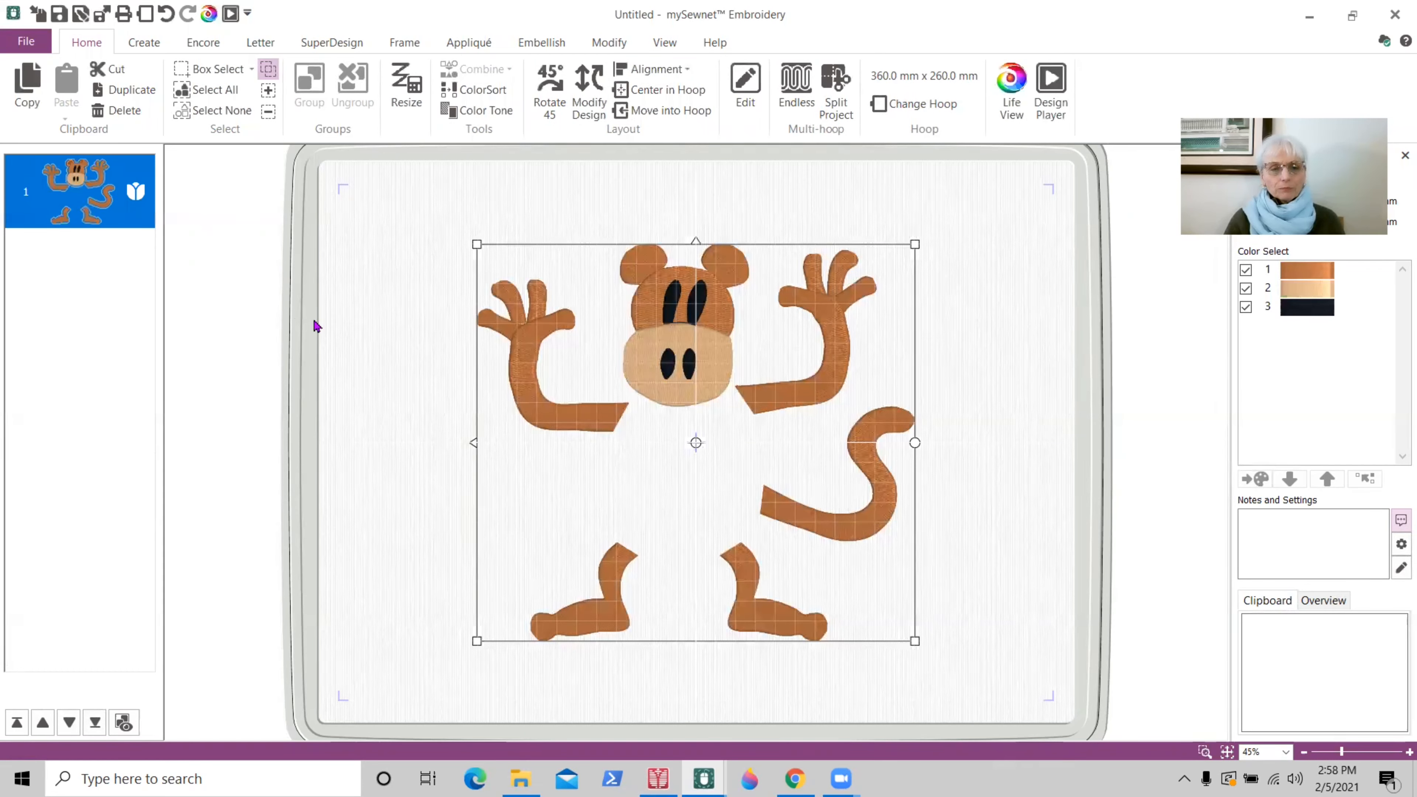
- Deselect the bodiless monkey and choose the monkey from Cute Animals 2 as the SuperDesign
left_click(220, 296)
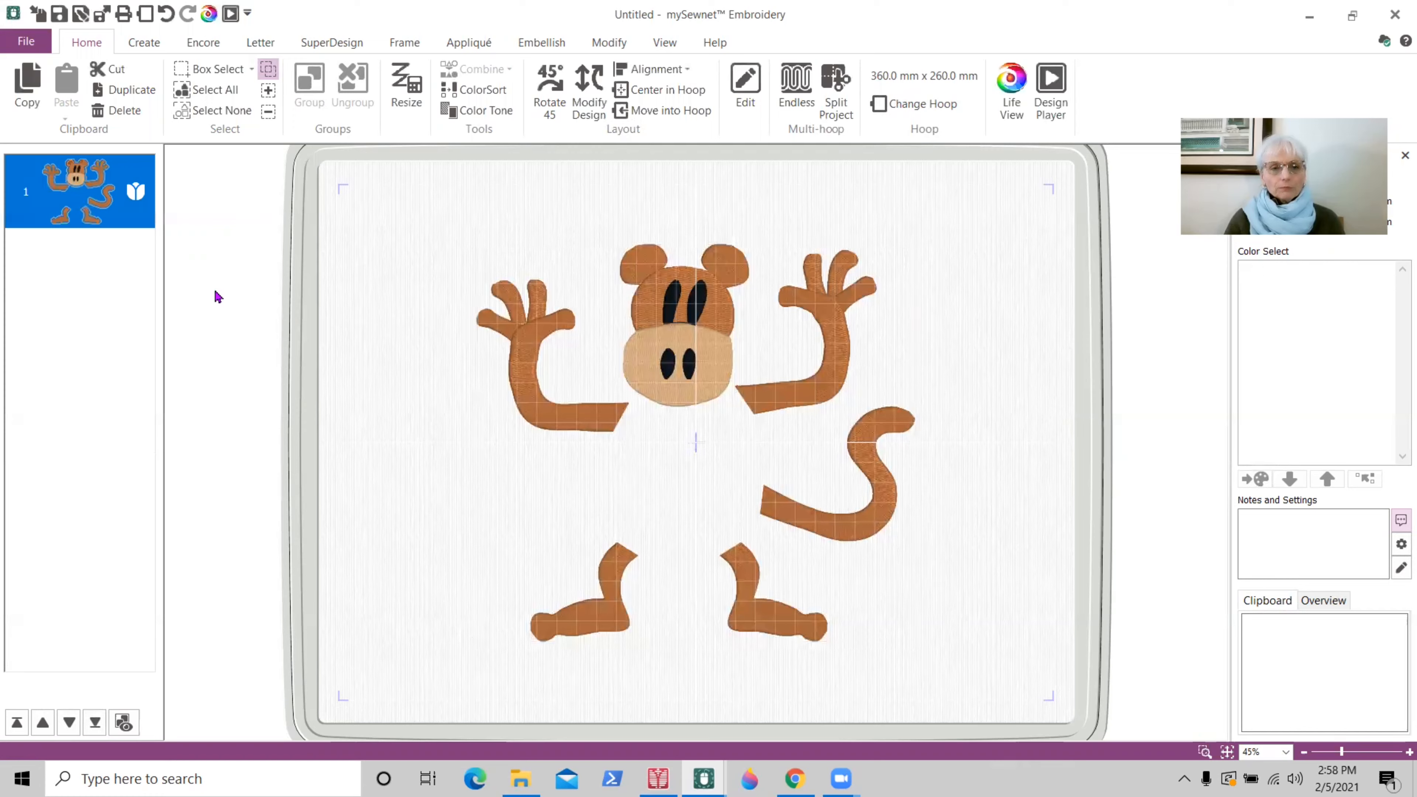
left_click(316, 40)
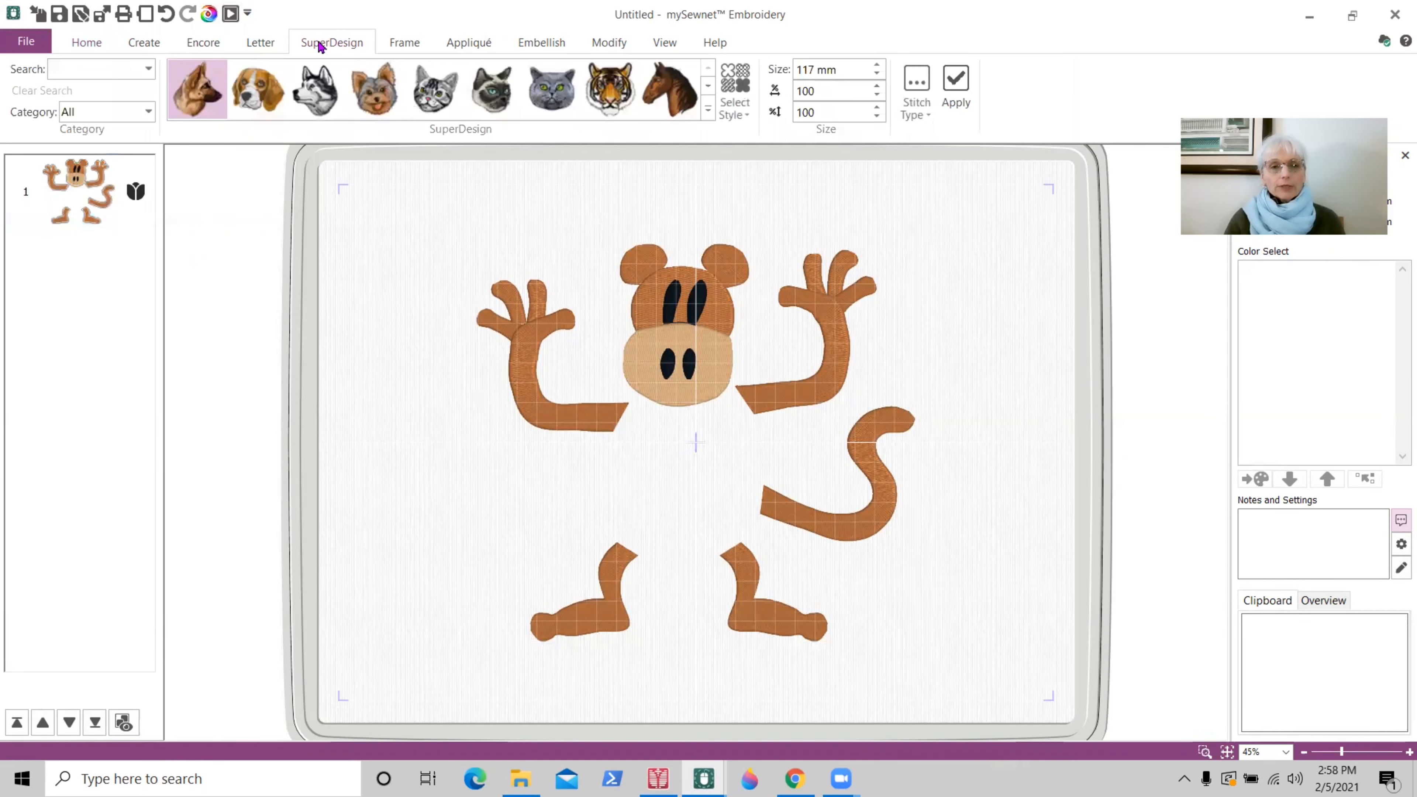
left_click(708, 112)
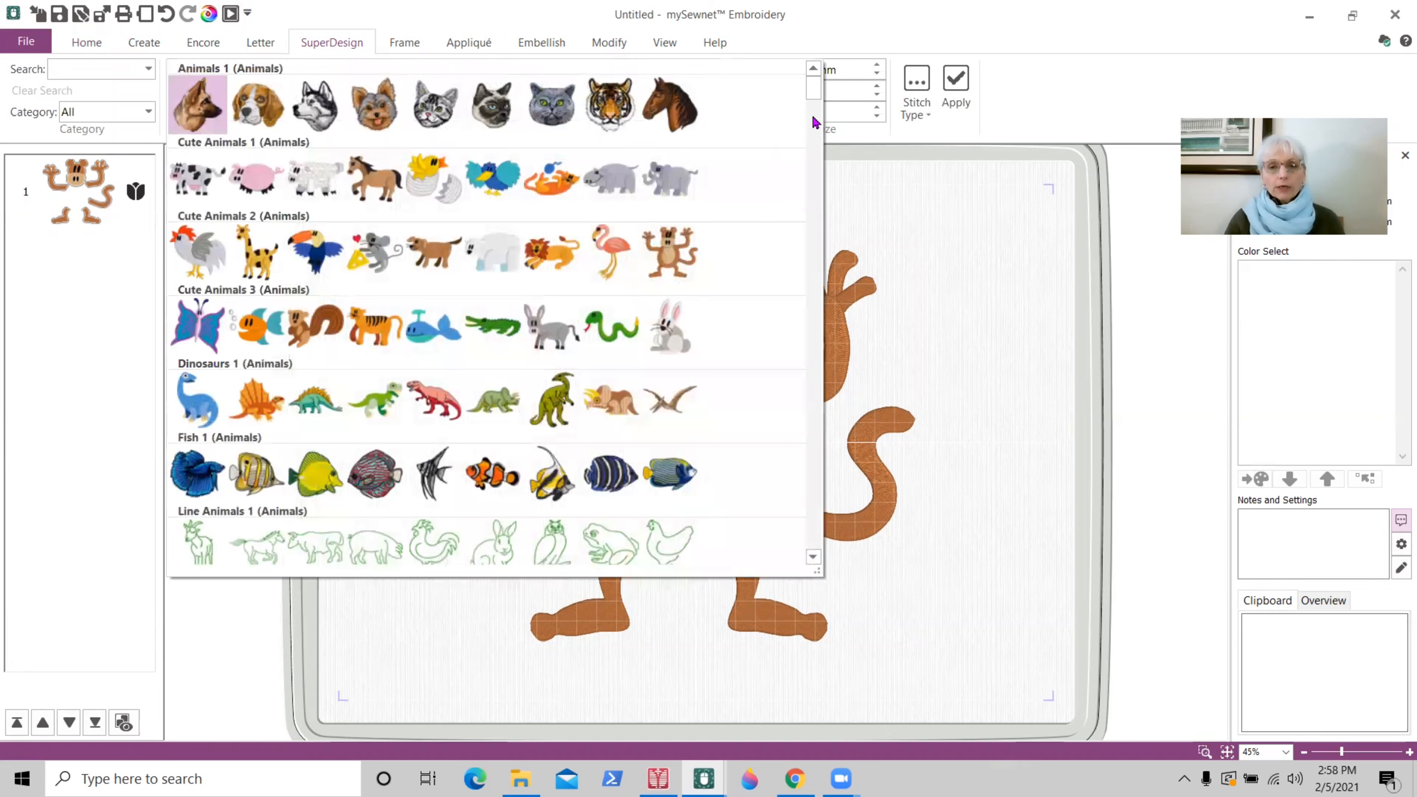
mouse_move(814, 90)
left_mouse_down()
mouse_move(817, 118)
mouse_move(820, 105)
left_mouse_up()
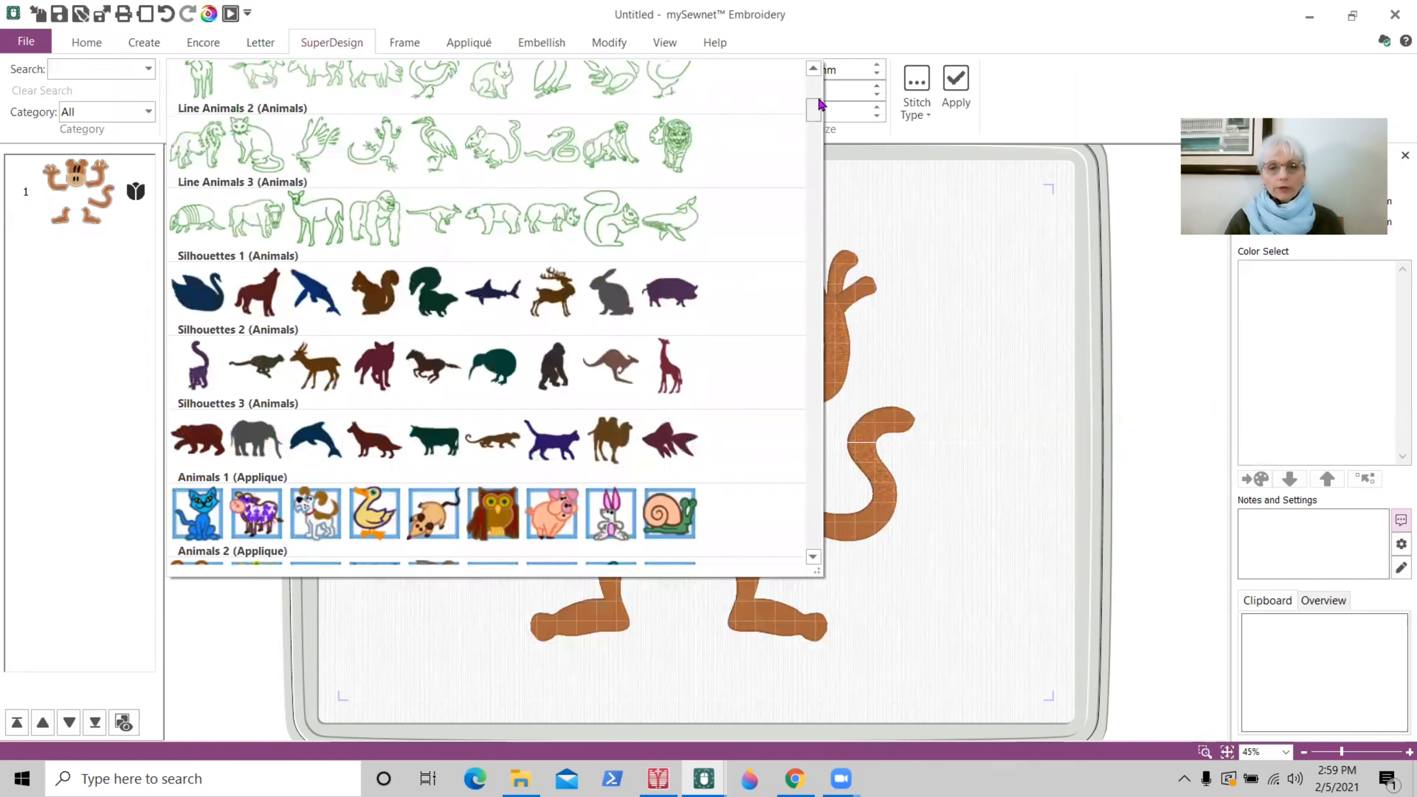
scroll(725, 126, "up", 4)
scroll(812, 99, "up", 3)
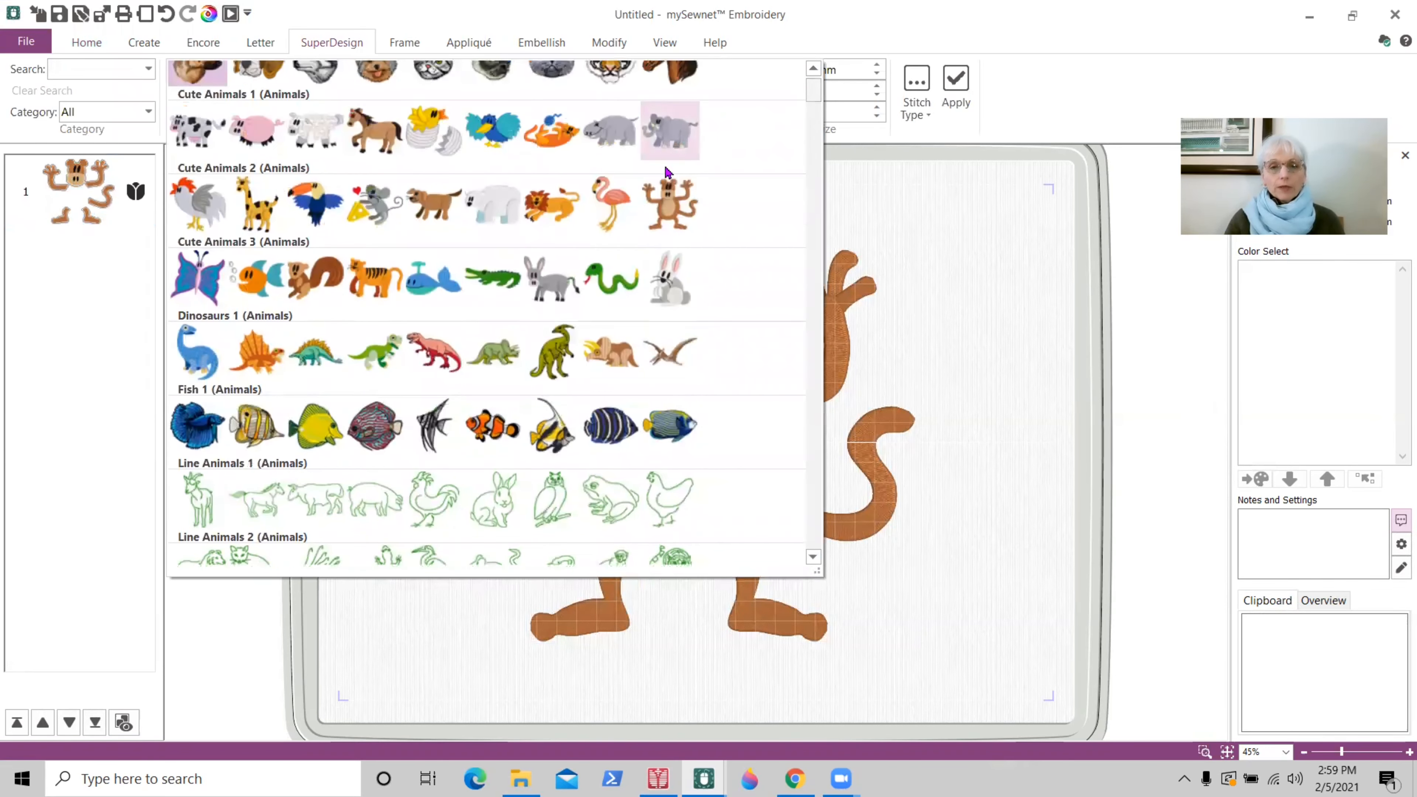
left_click(664, 189)
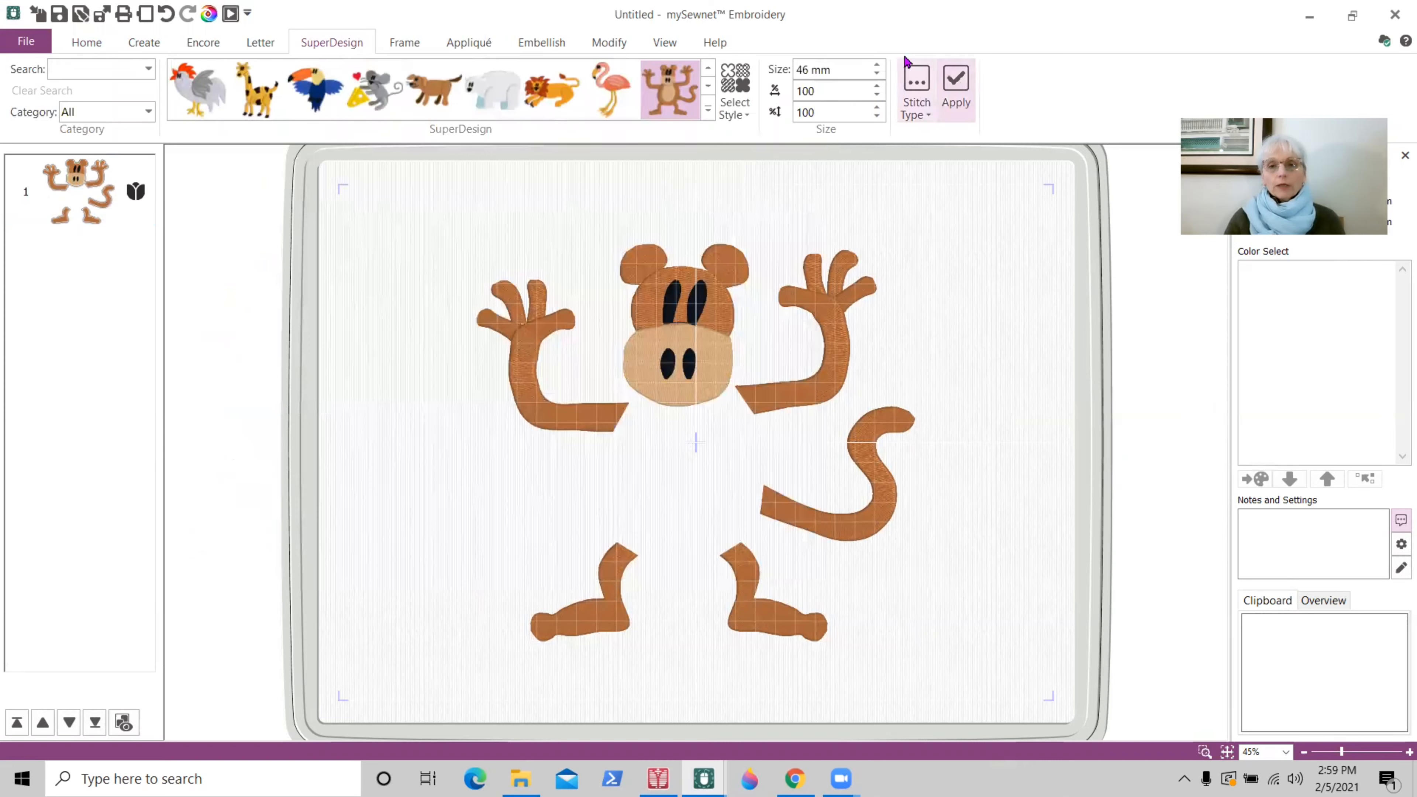
left_click(813, 72)
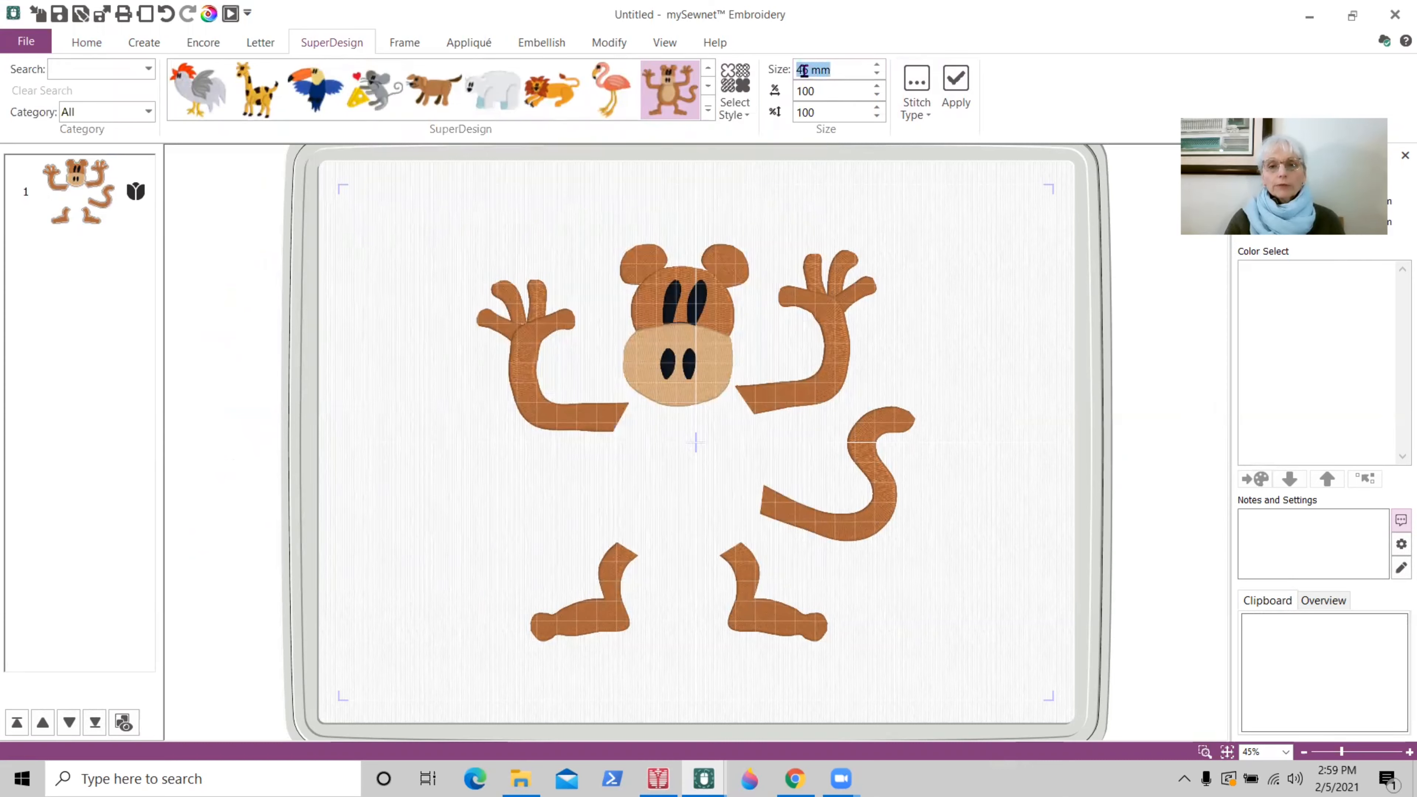
left_click(805, 71)
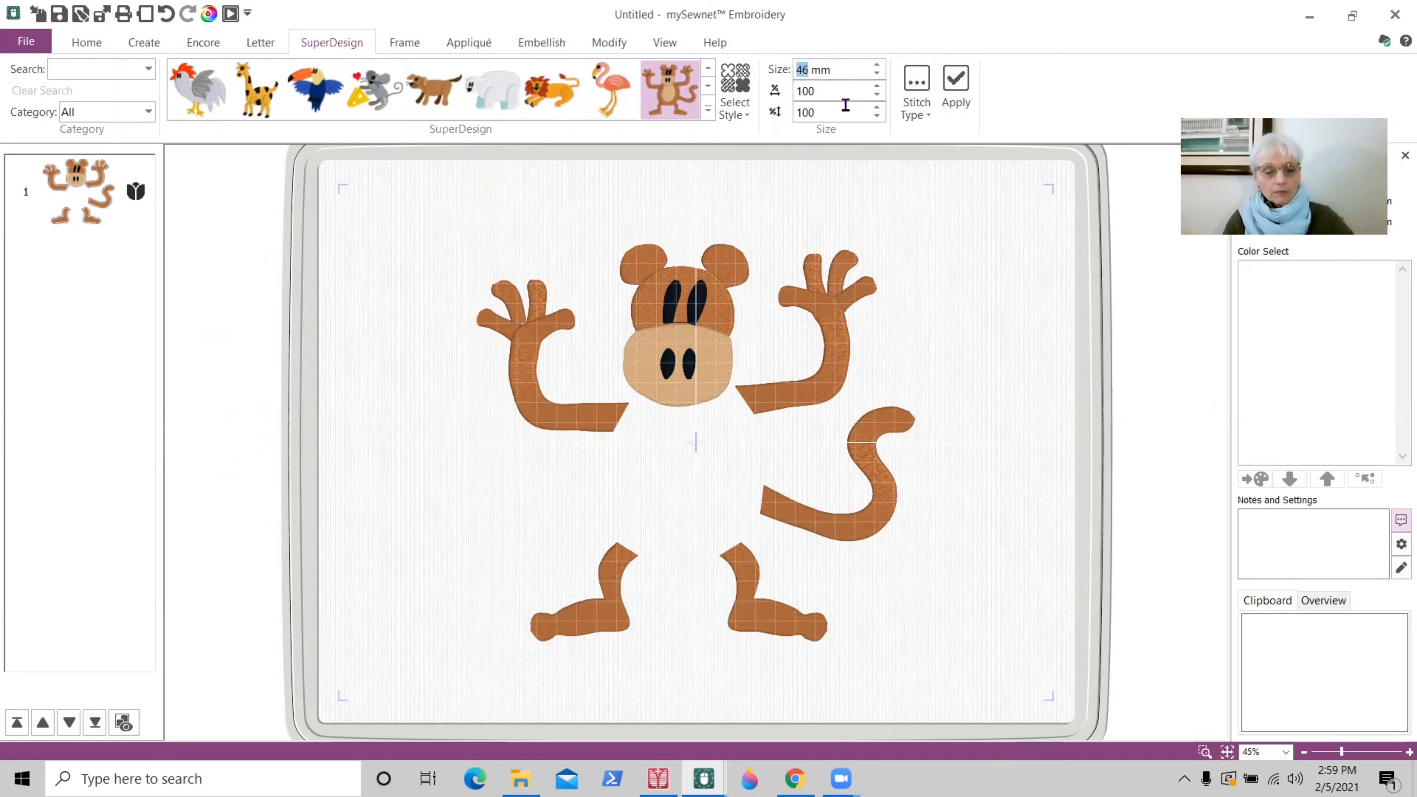
type("200")
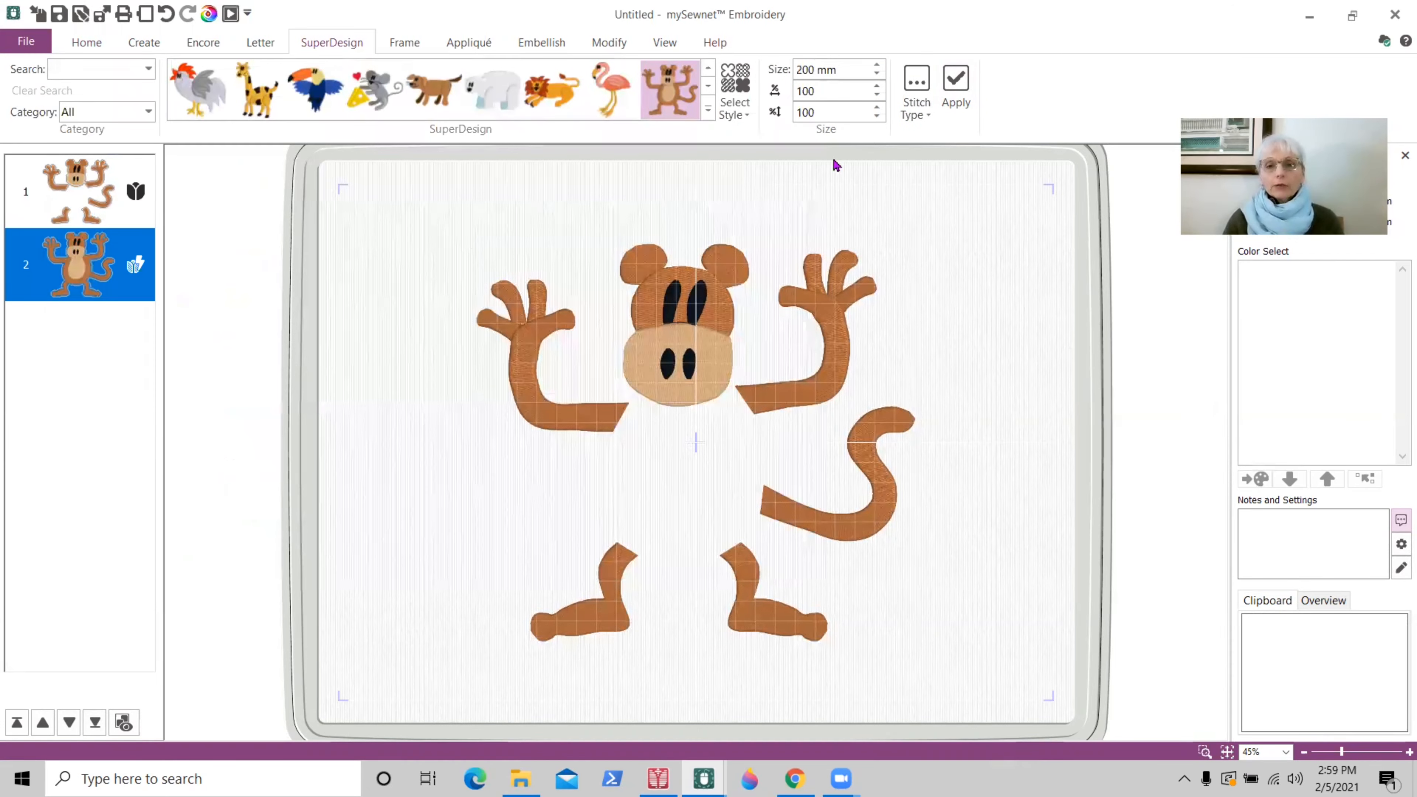
key("Delete")
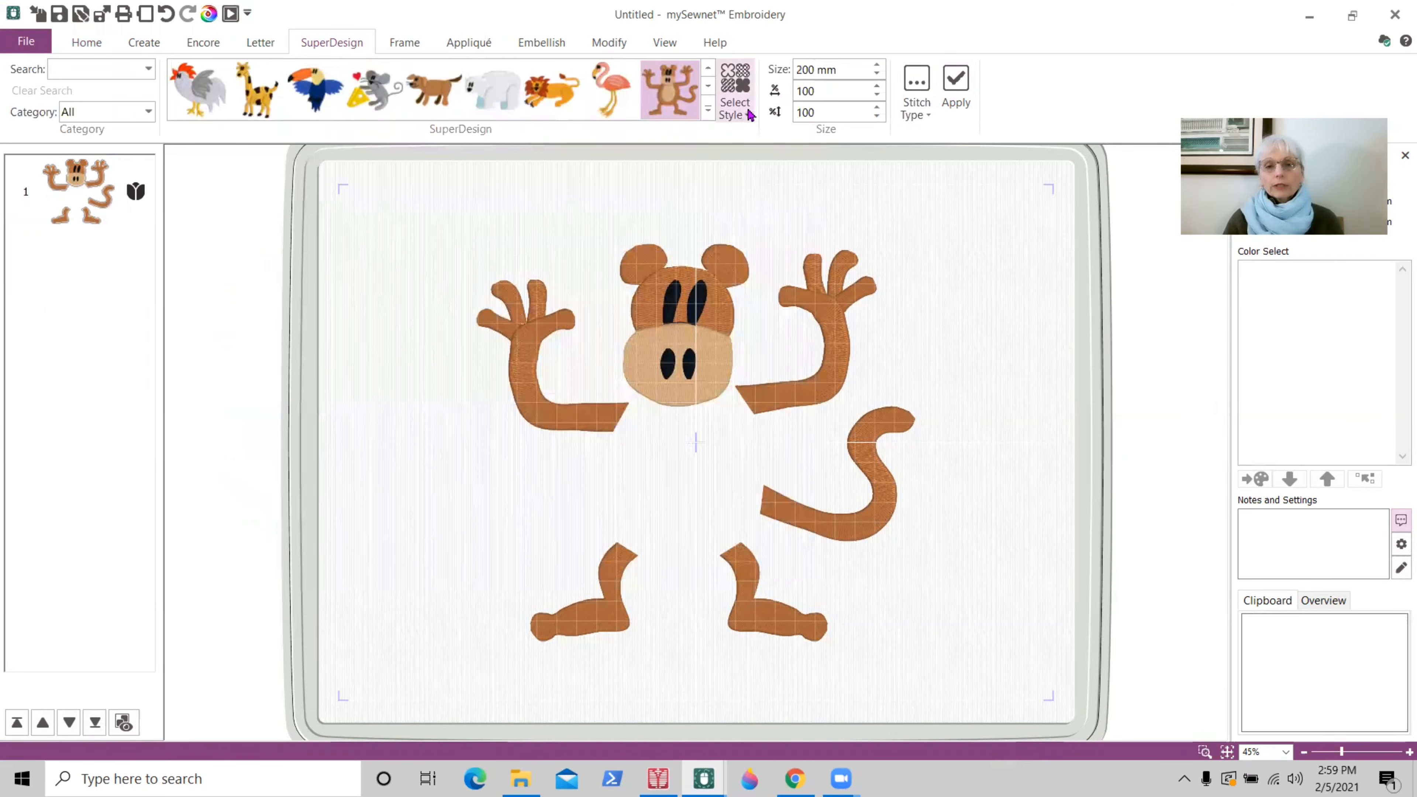
- Switch the monkey SuperDesign to the Line style
left_click(744, 116)
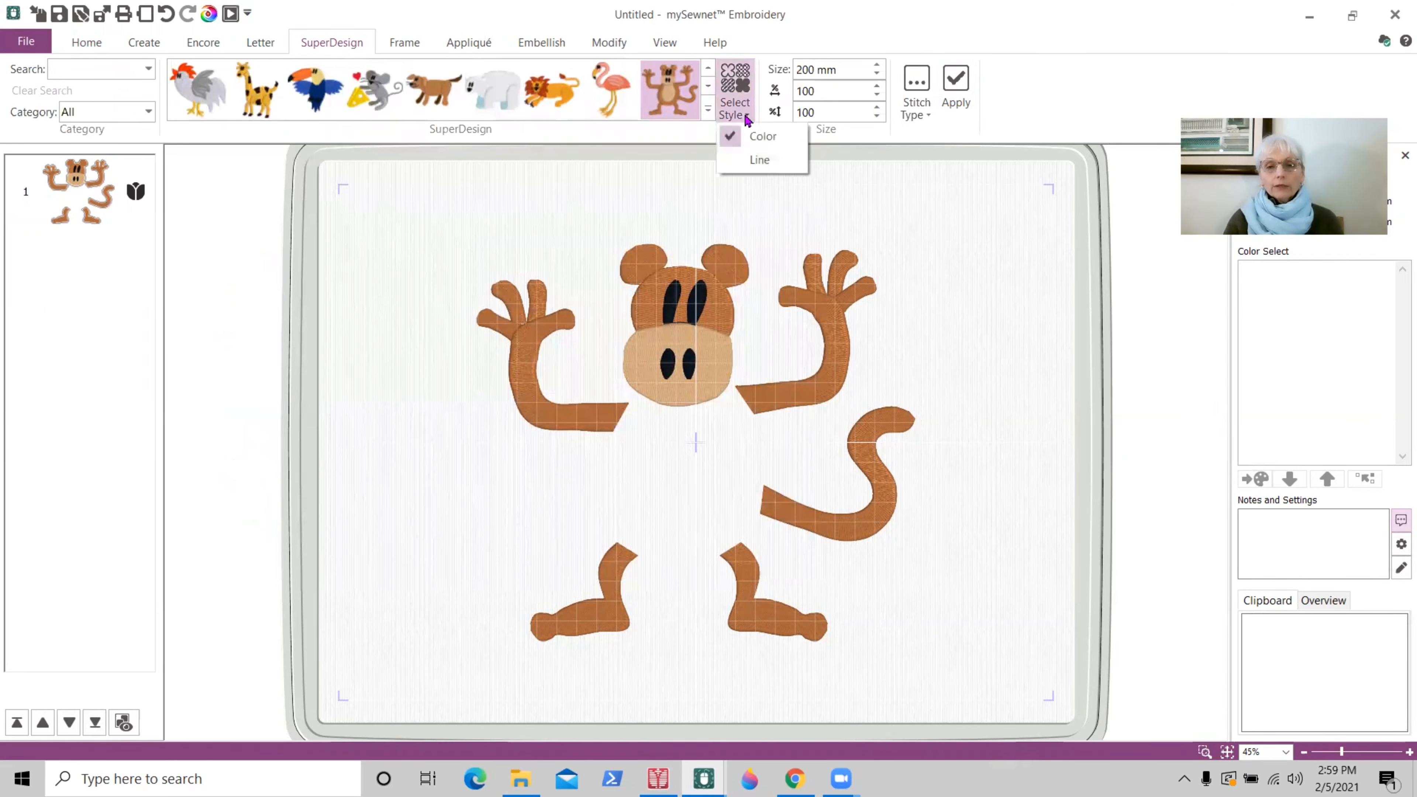
left_click(750, 160)
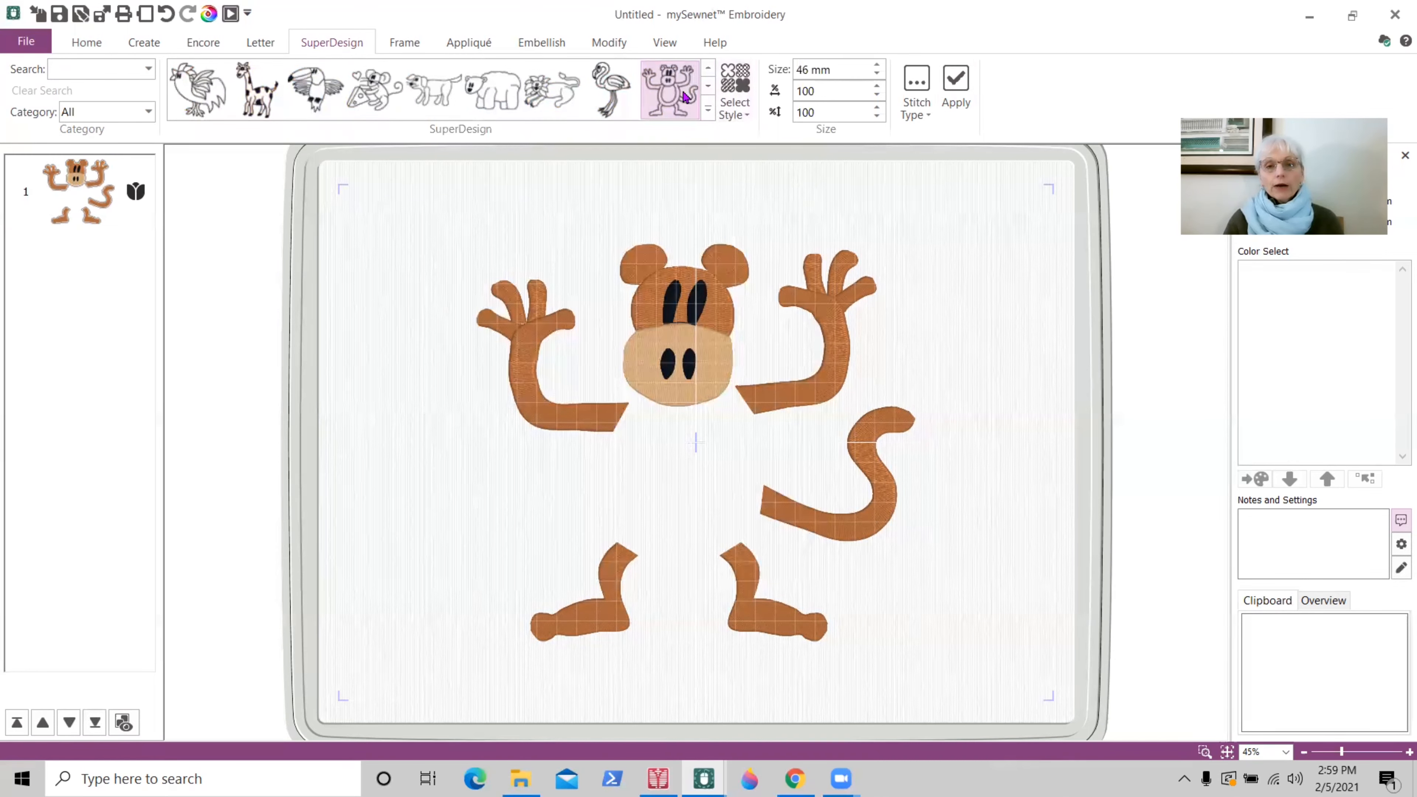
left_click(955, 82)
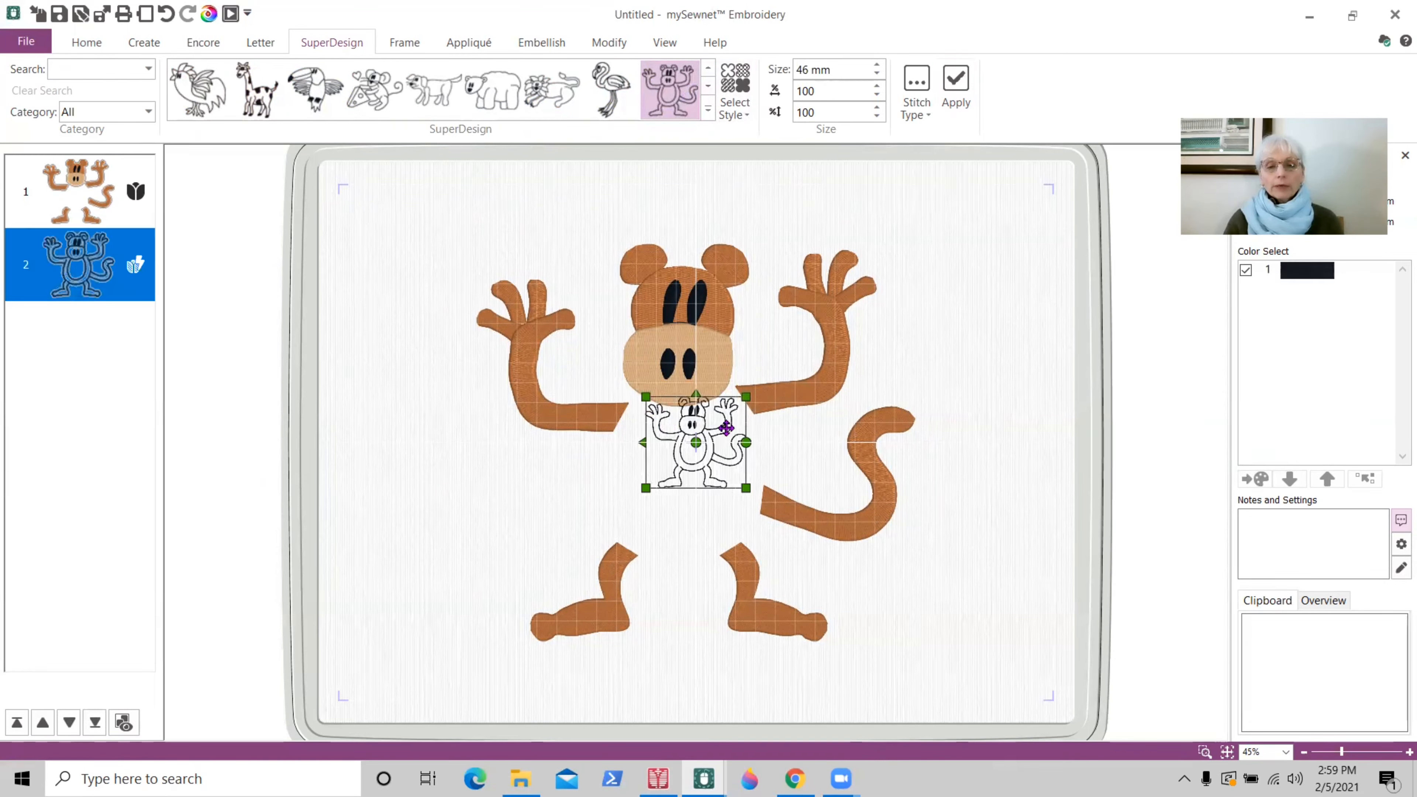
right_click(96, 256)
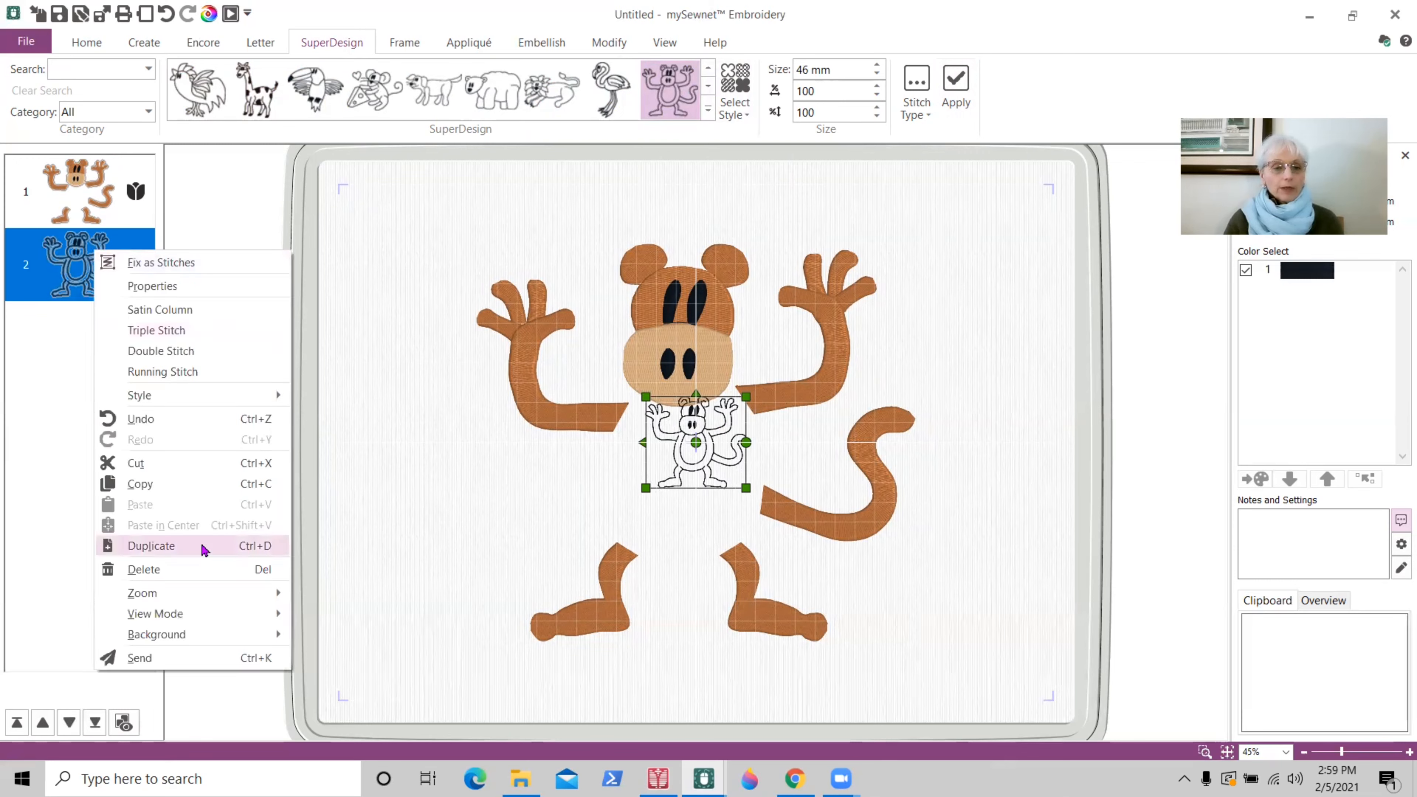
left_click(200, 569)
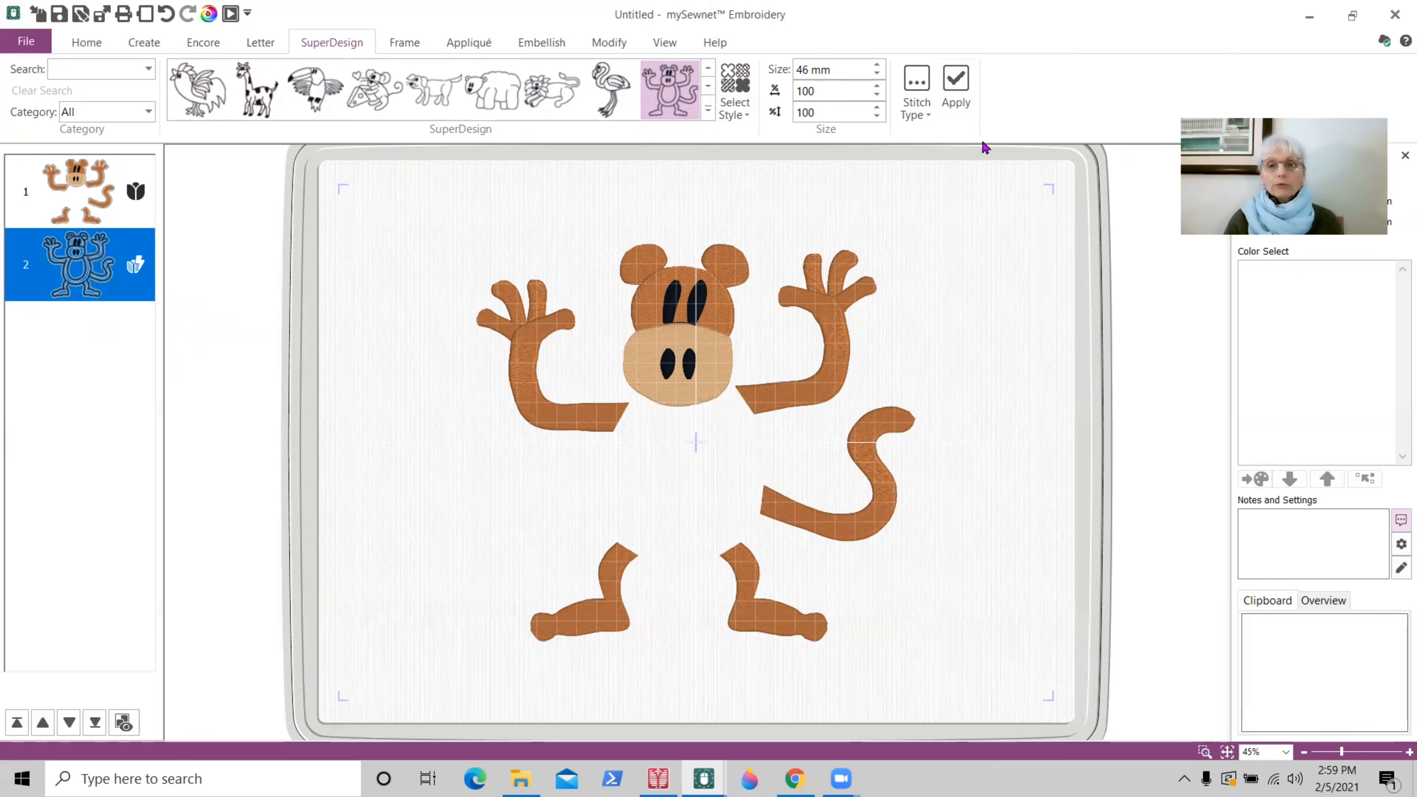
- Set the line-style monkey SuperDesign's size to 200 mm and add it over the bodiless monkey
left_click(809, 71)
left_click(802, 70)
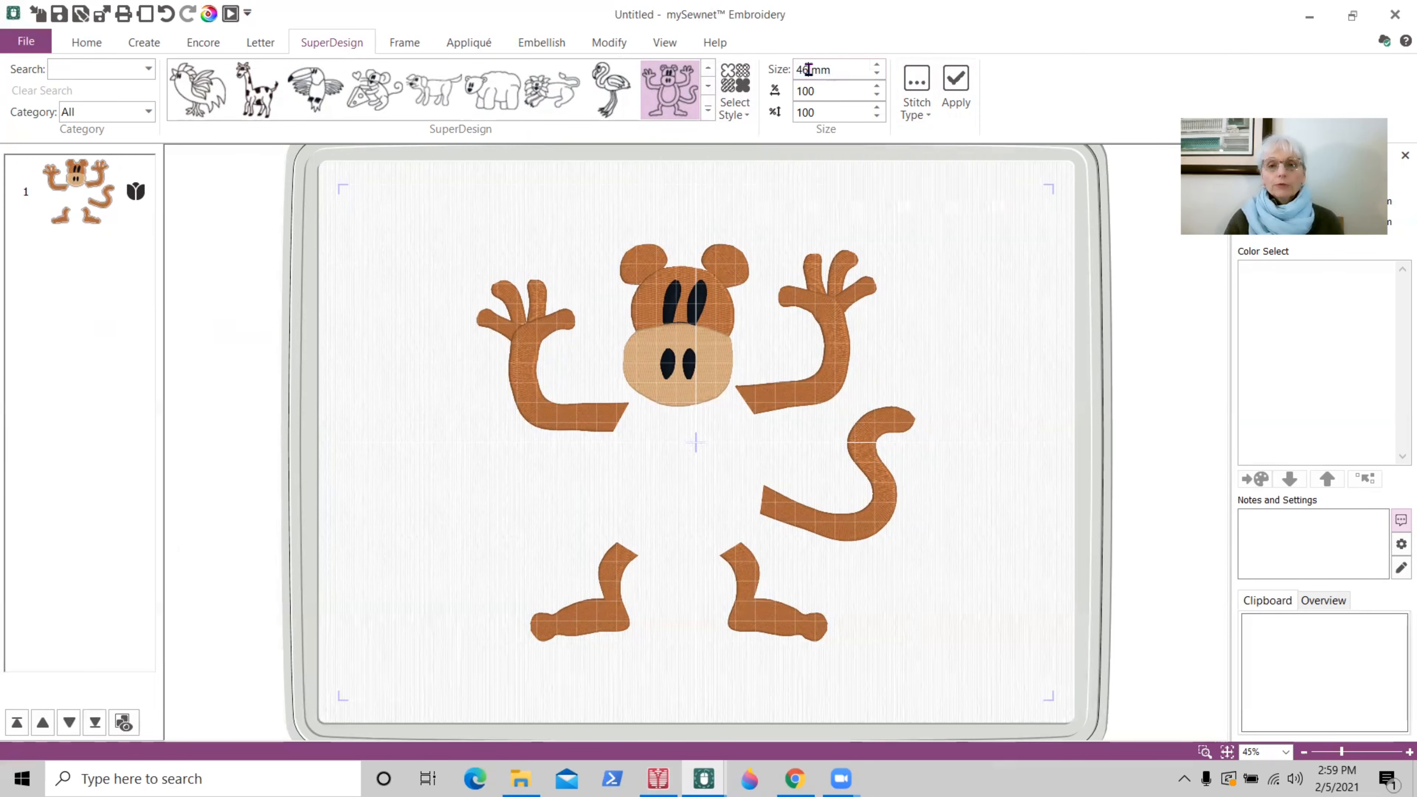
type("20")
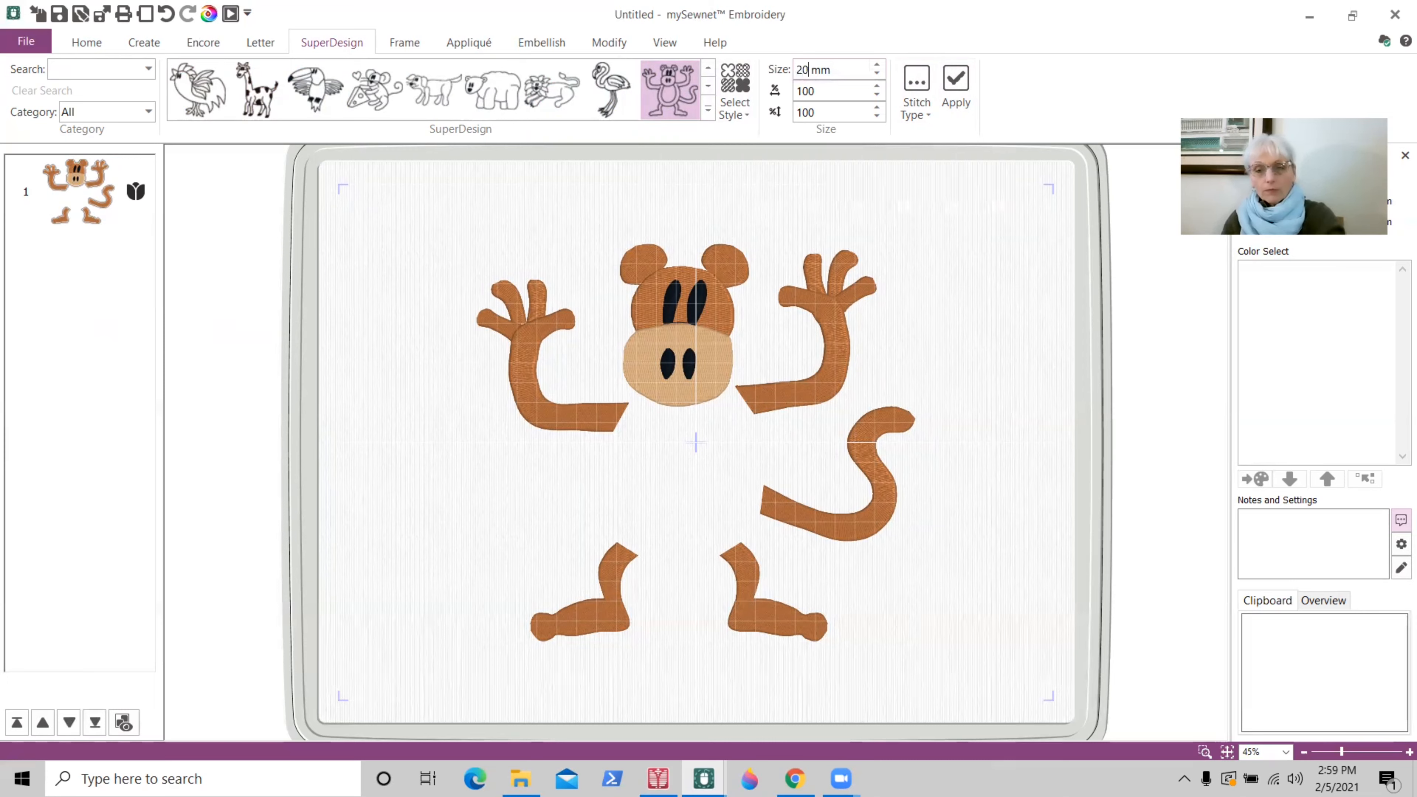
type("0")
left_click(955, 93)
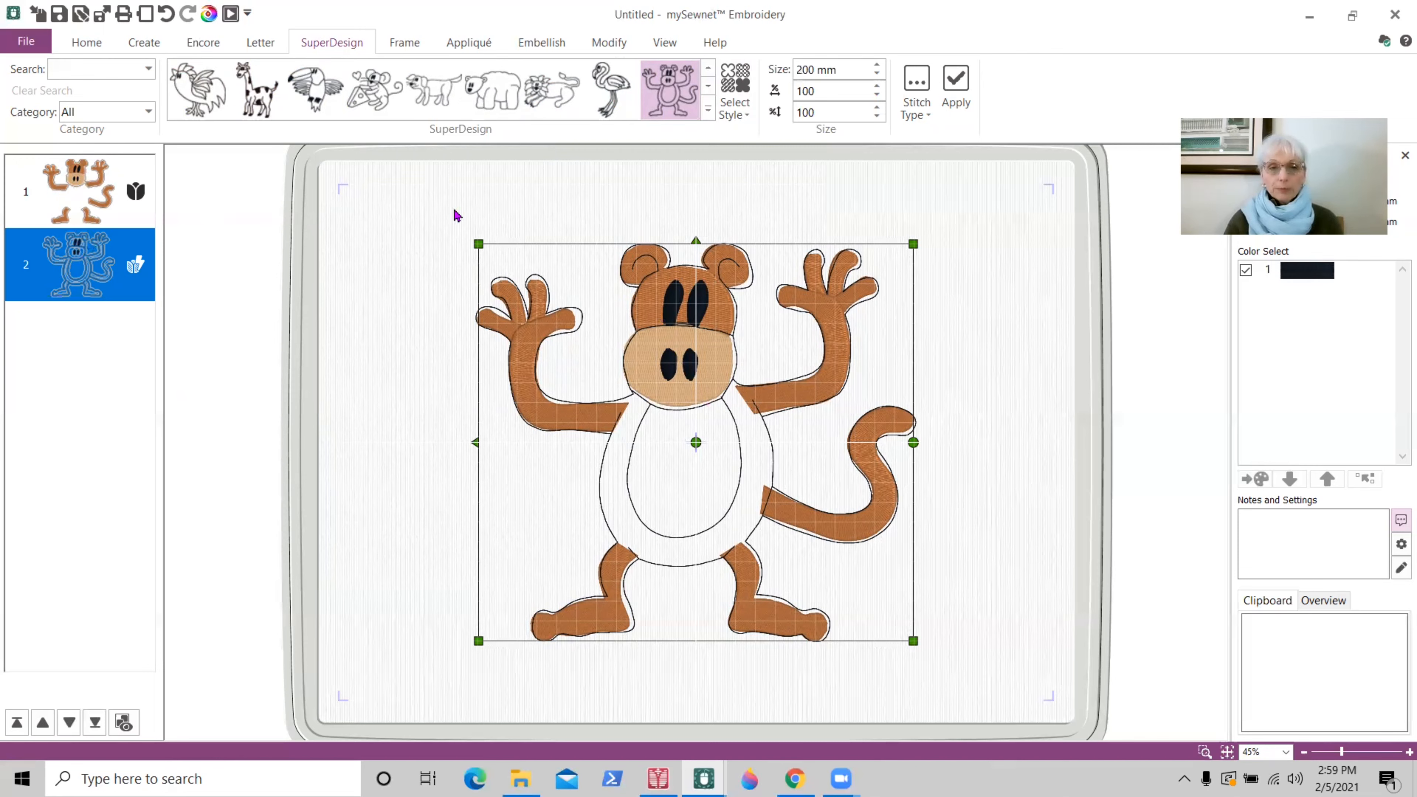
- Start a ribbon Point Line with a dark brown, 10.0 mm ribbon
left_click(539, 47)
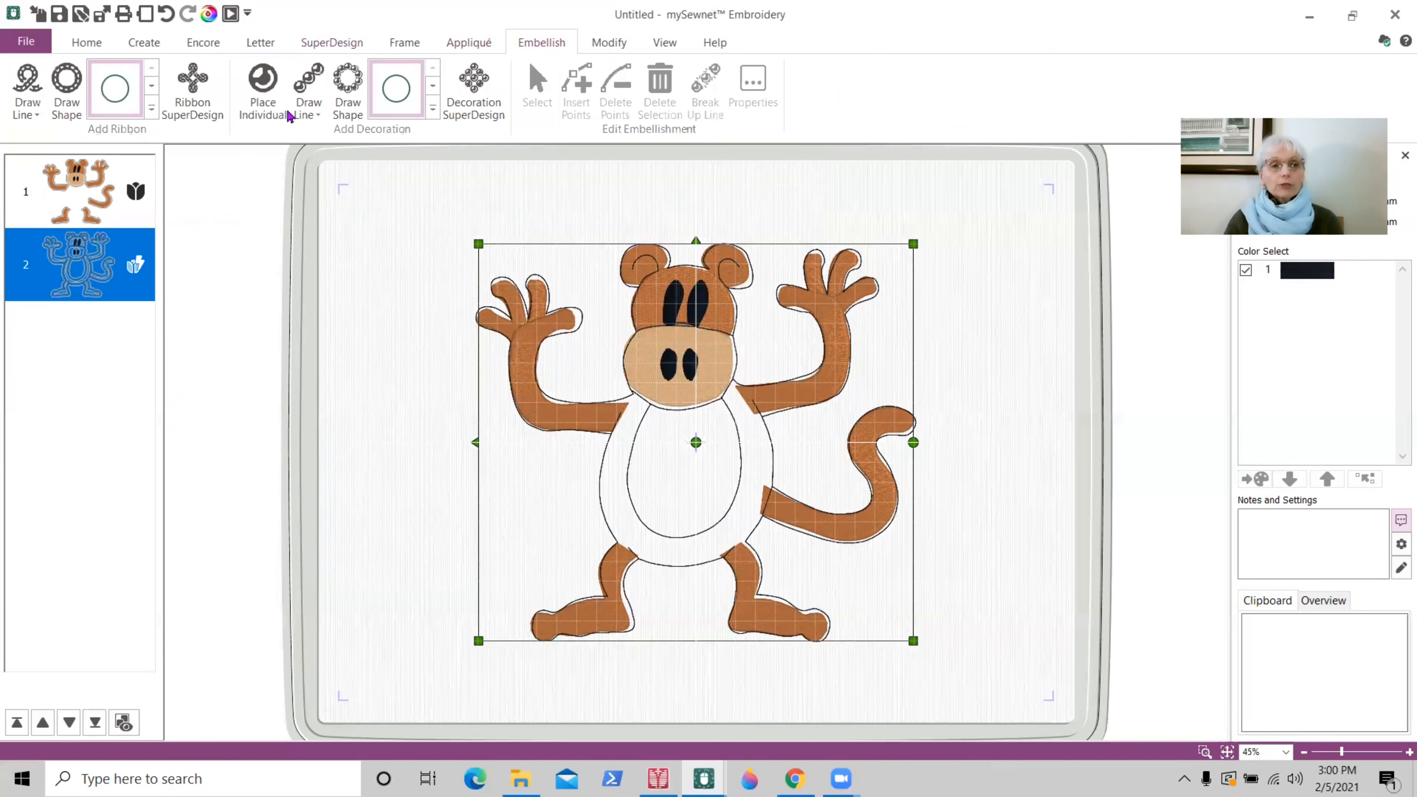
left_click(27, 111)
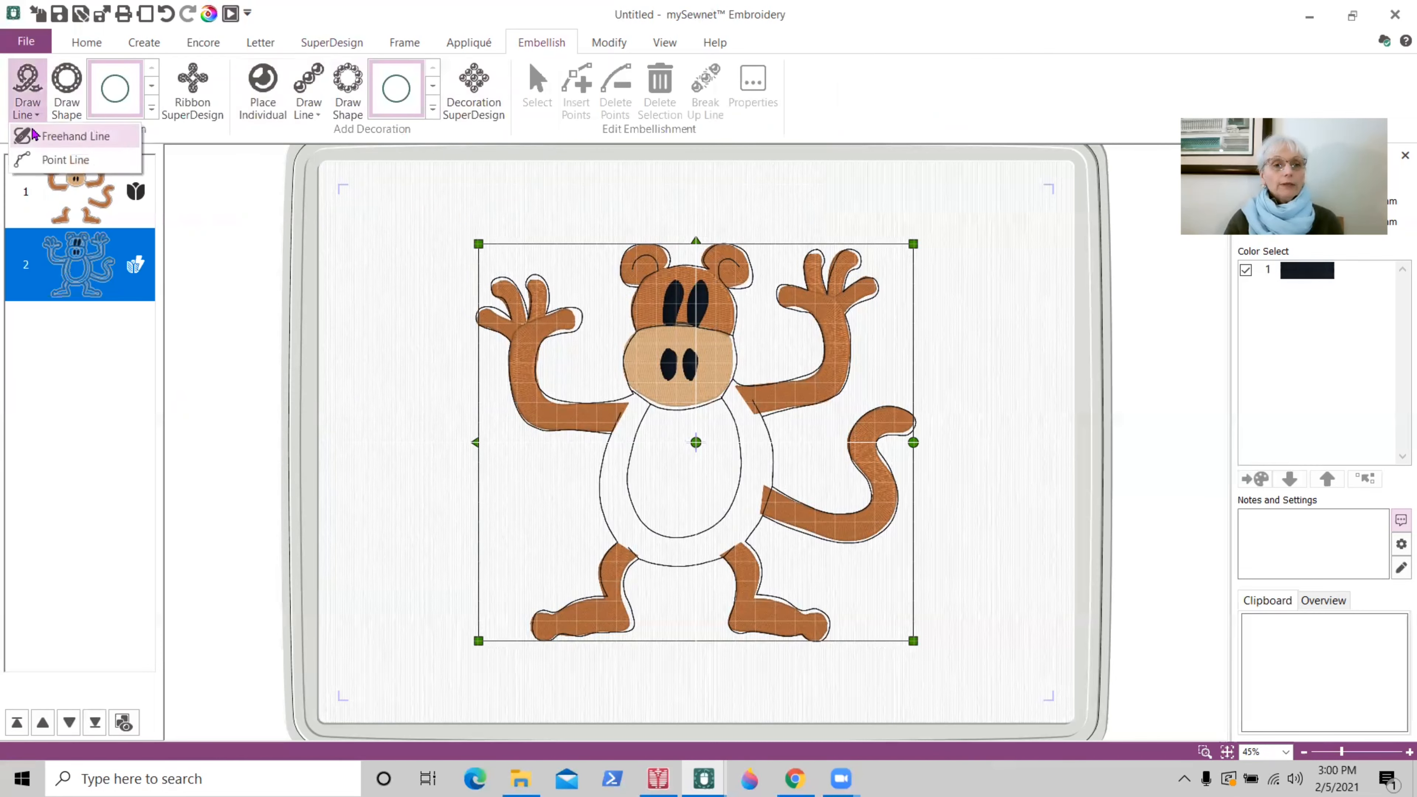
left_click(62, 162)
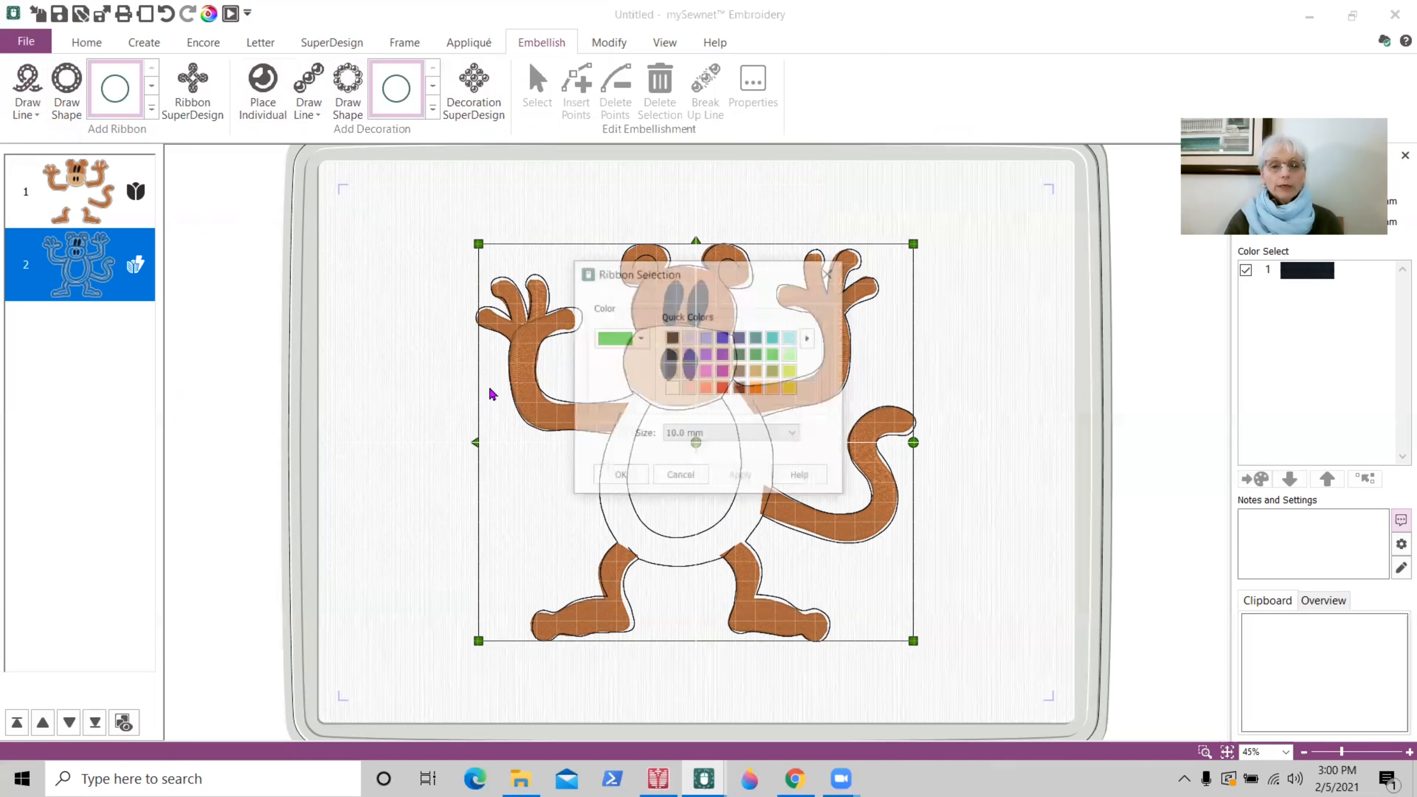
left_click(737, 388)
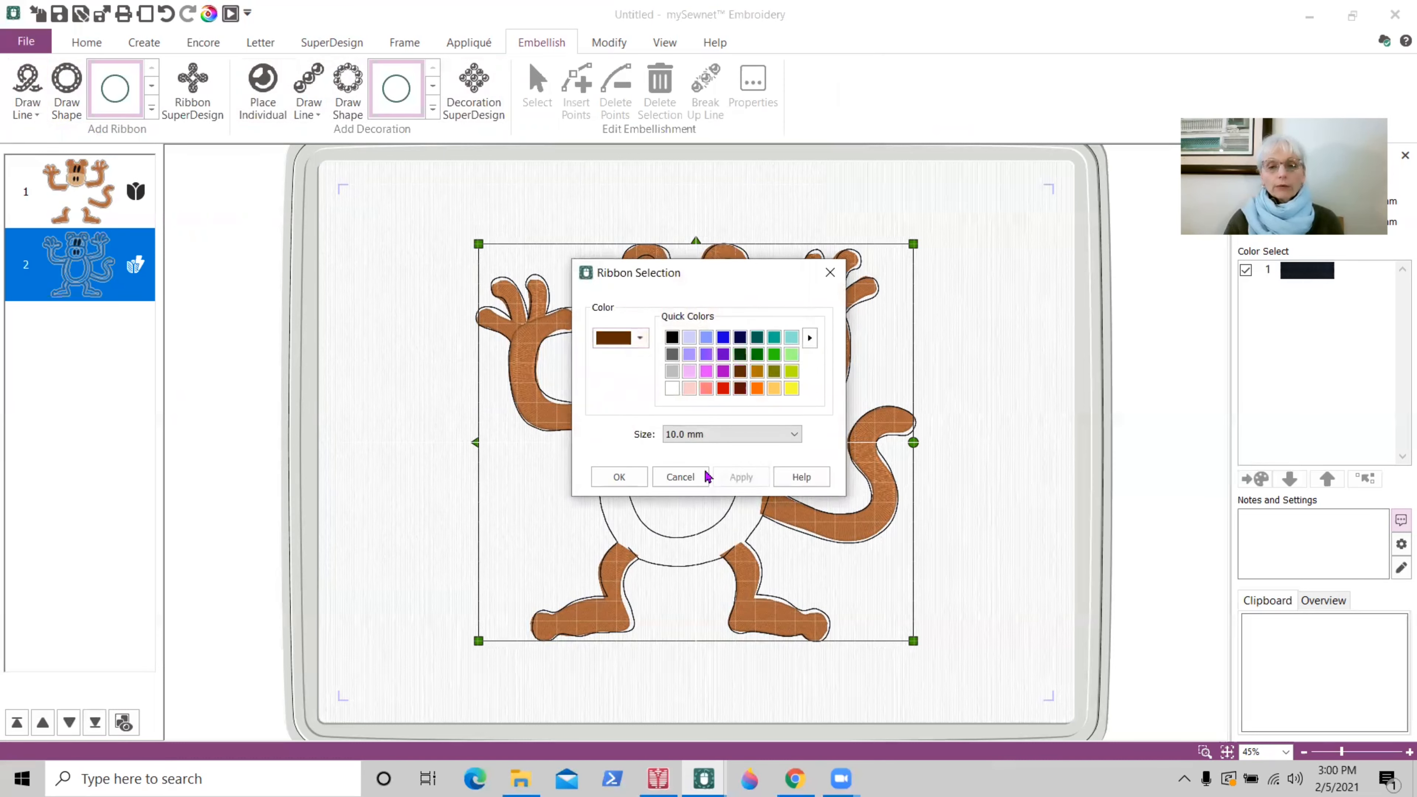
left_click(619, 478)
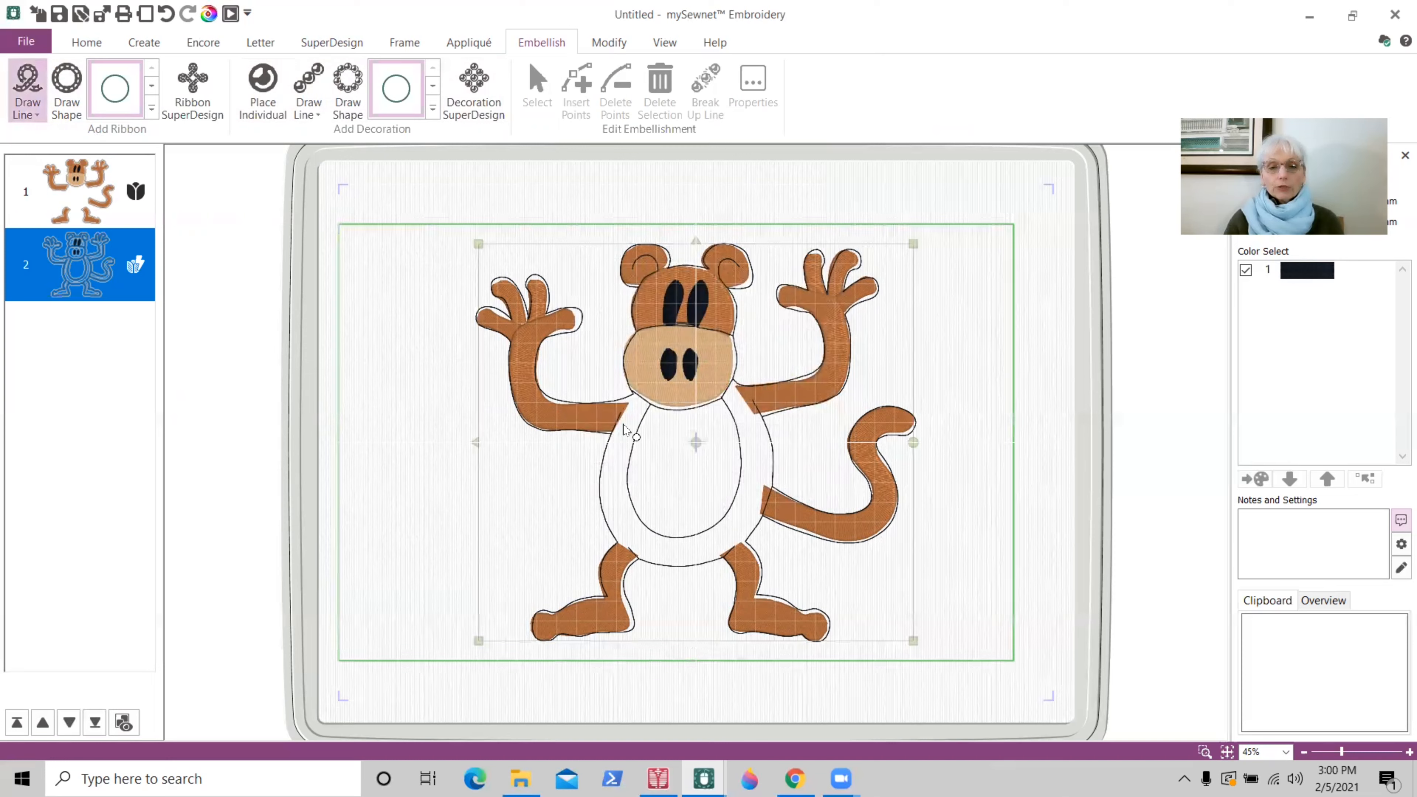
- Place ribbon points in a winding path across the upper body, from one shoulder below the chin to the other
left_click(623, 401)
left_click(632, 401)
left_click(632, 425)
left_click(648, 431)
left_click(648, 413)
left_click(668, 409)
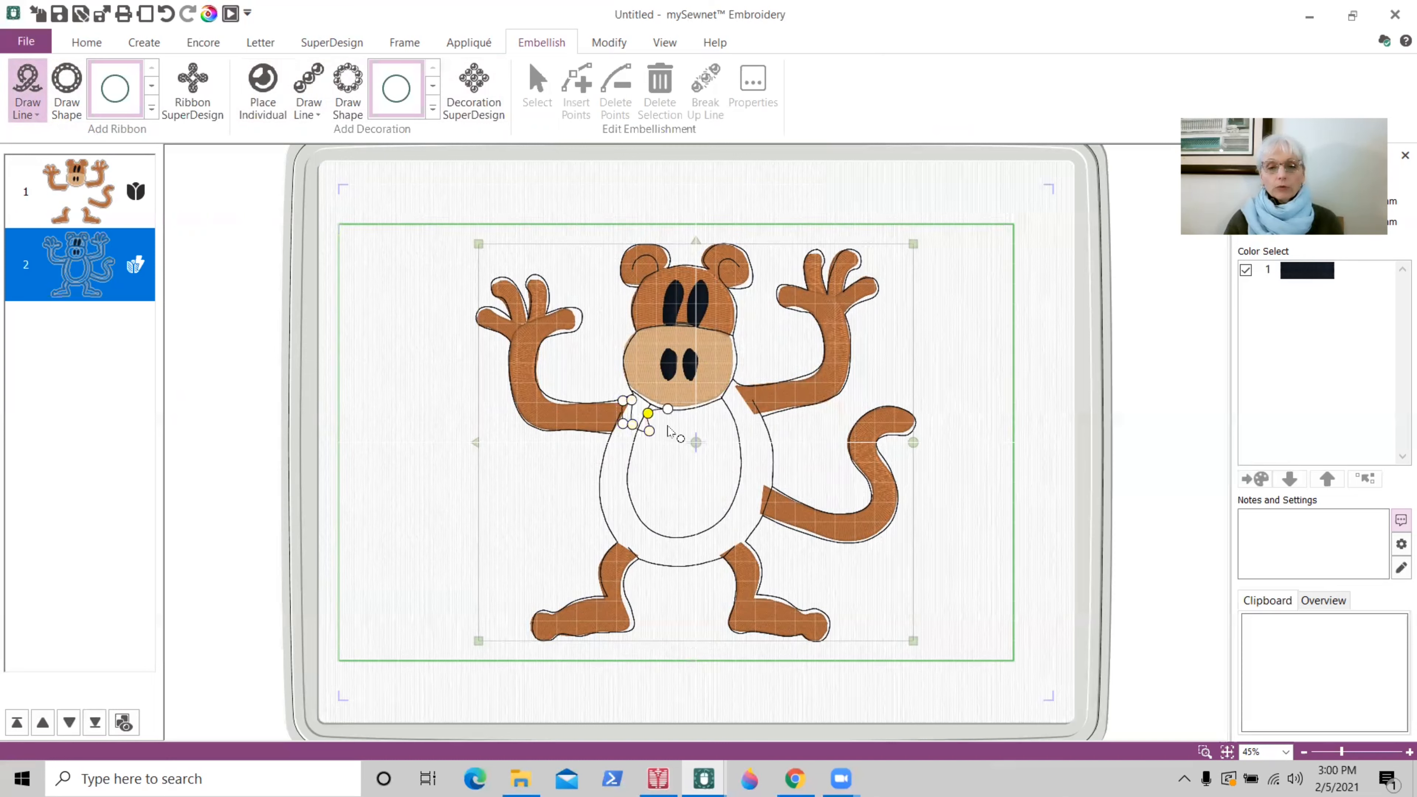
left_click(664, 430)
left_click(654, 448)
left_click(671, 448)
left_click(676, 435)
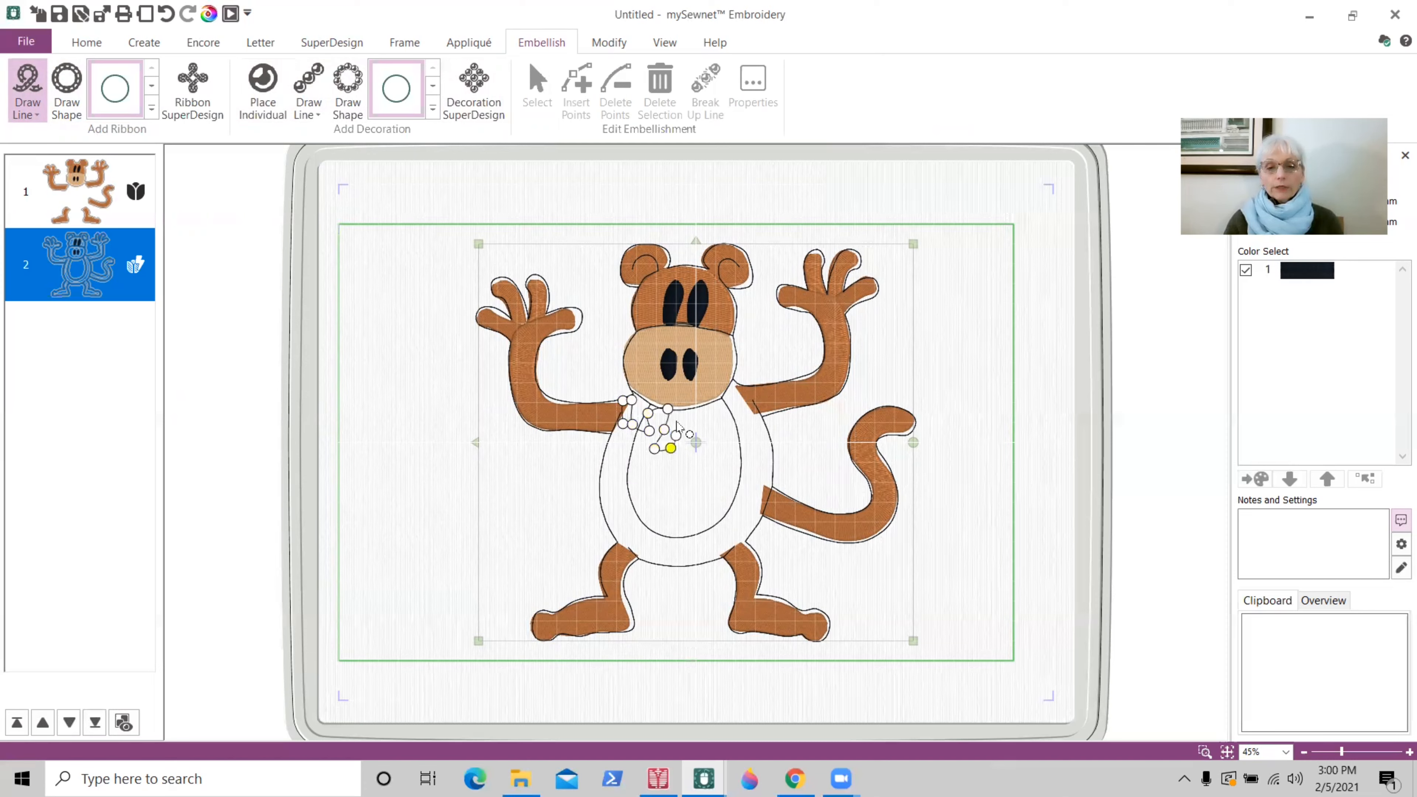
left_click(695, 422)
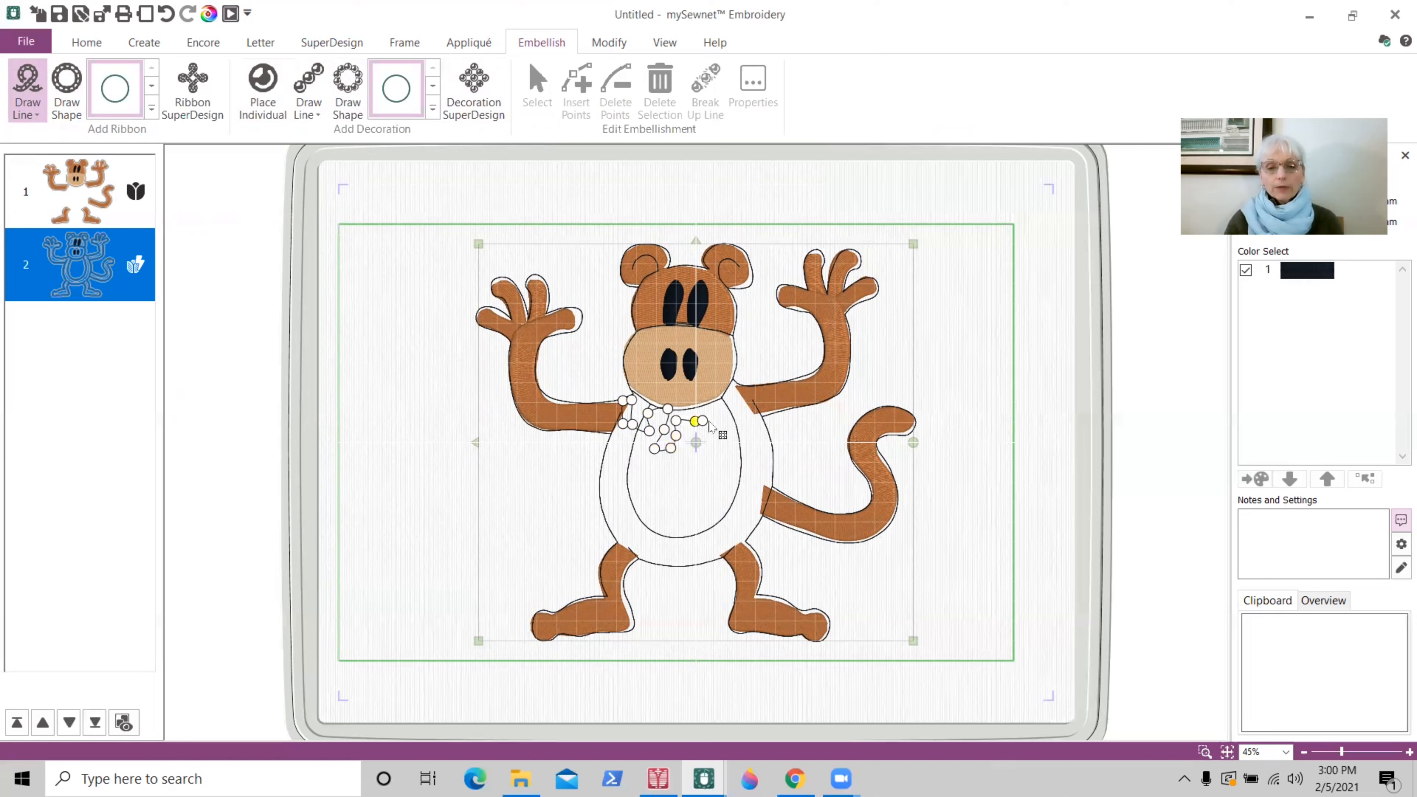
left_click(715, 409)
left_click(732, 392)
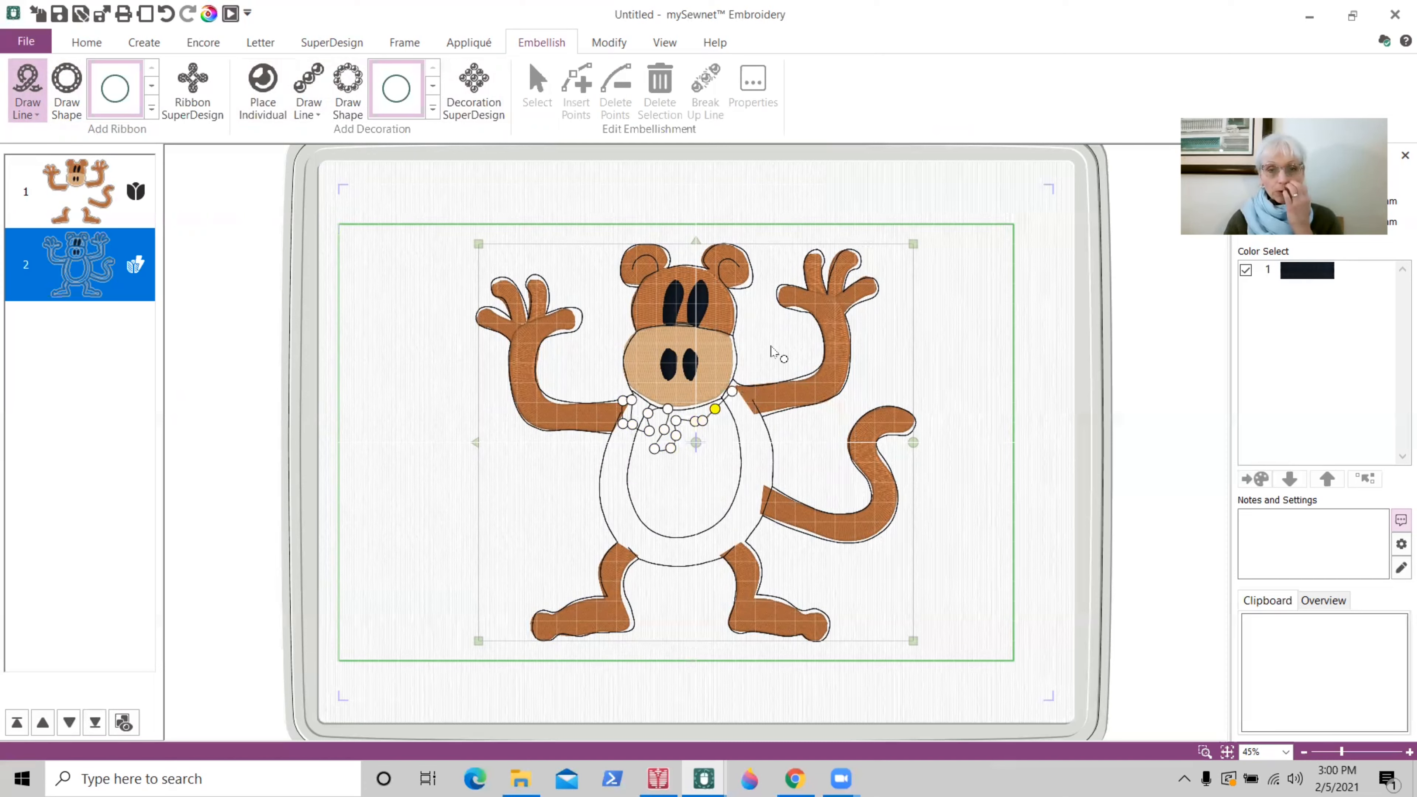
- Open the finished project MonkeyRibbon.vp4 in a new window and maximize it
left_click(26, 42)
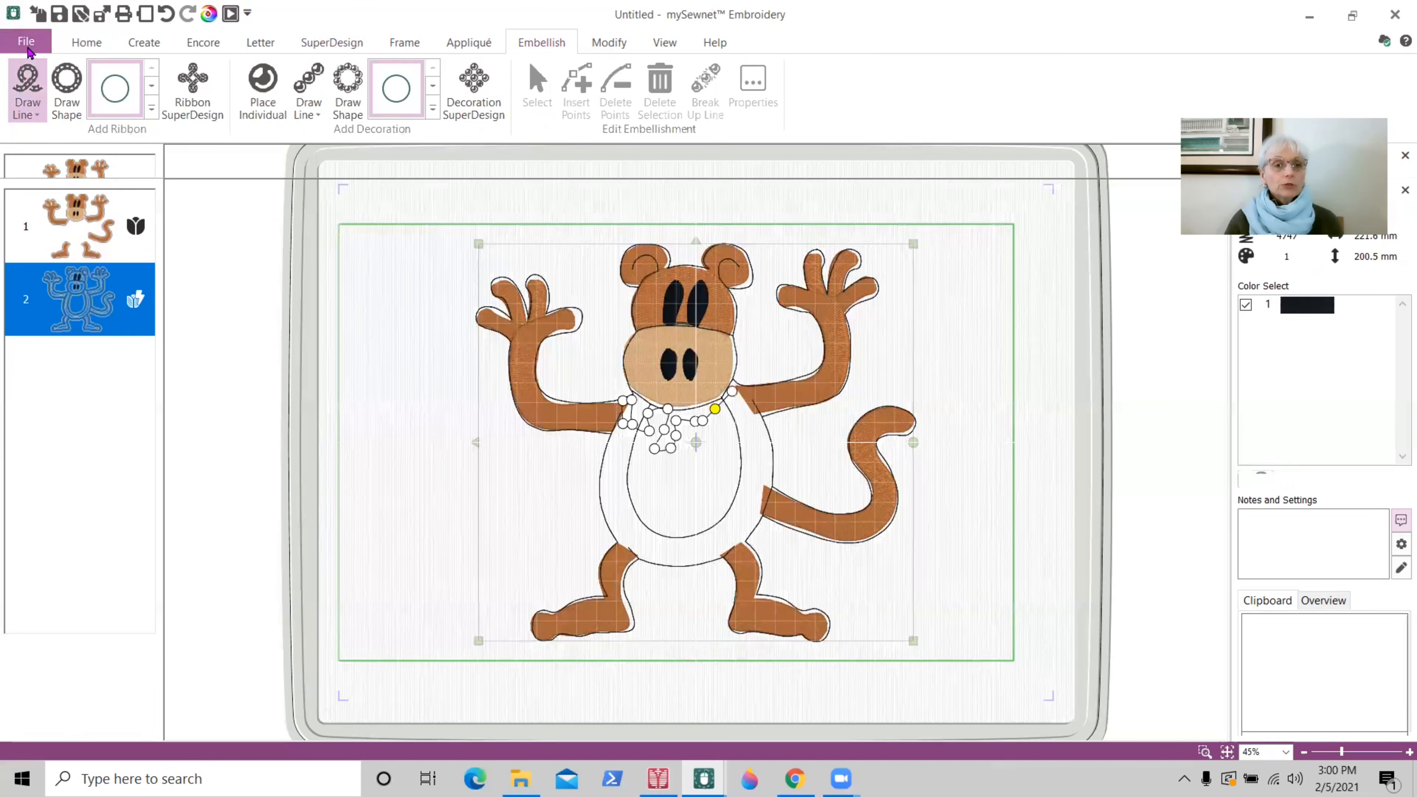
left_click(33, 38)
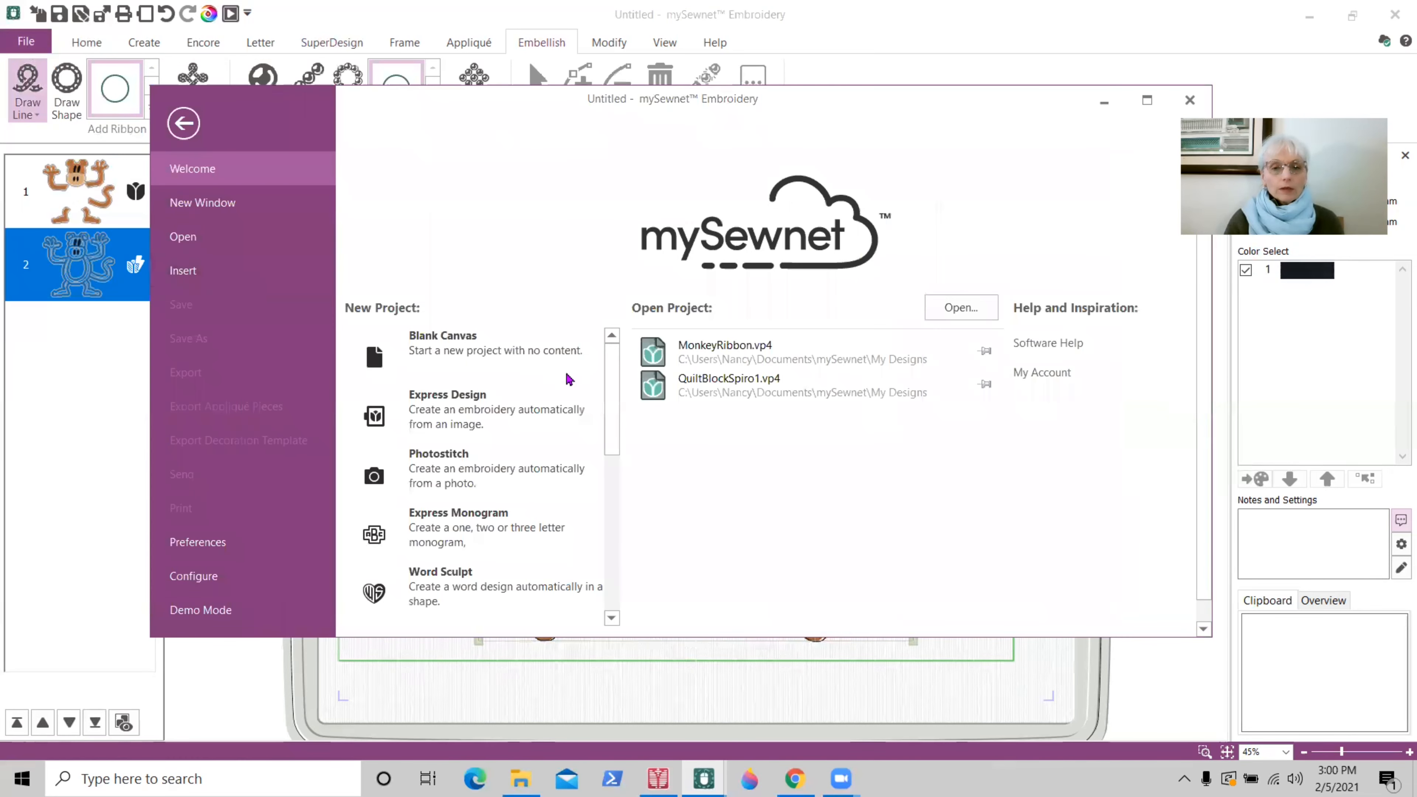
left_click(754, 364)
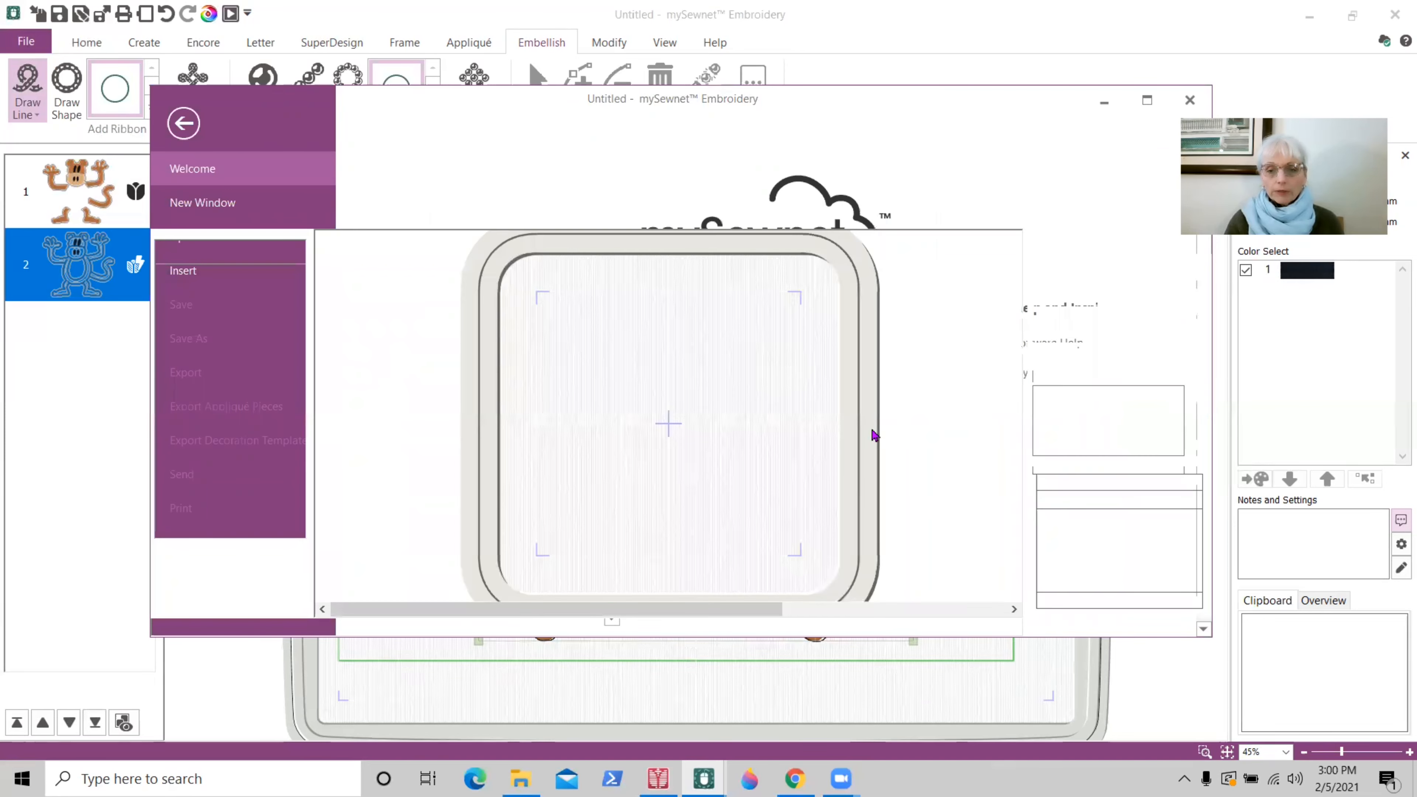
left_click(1147, 100)
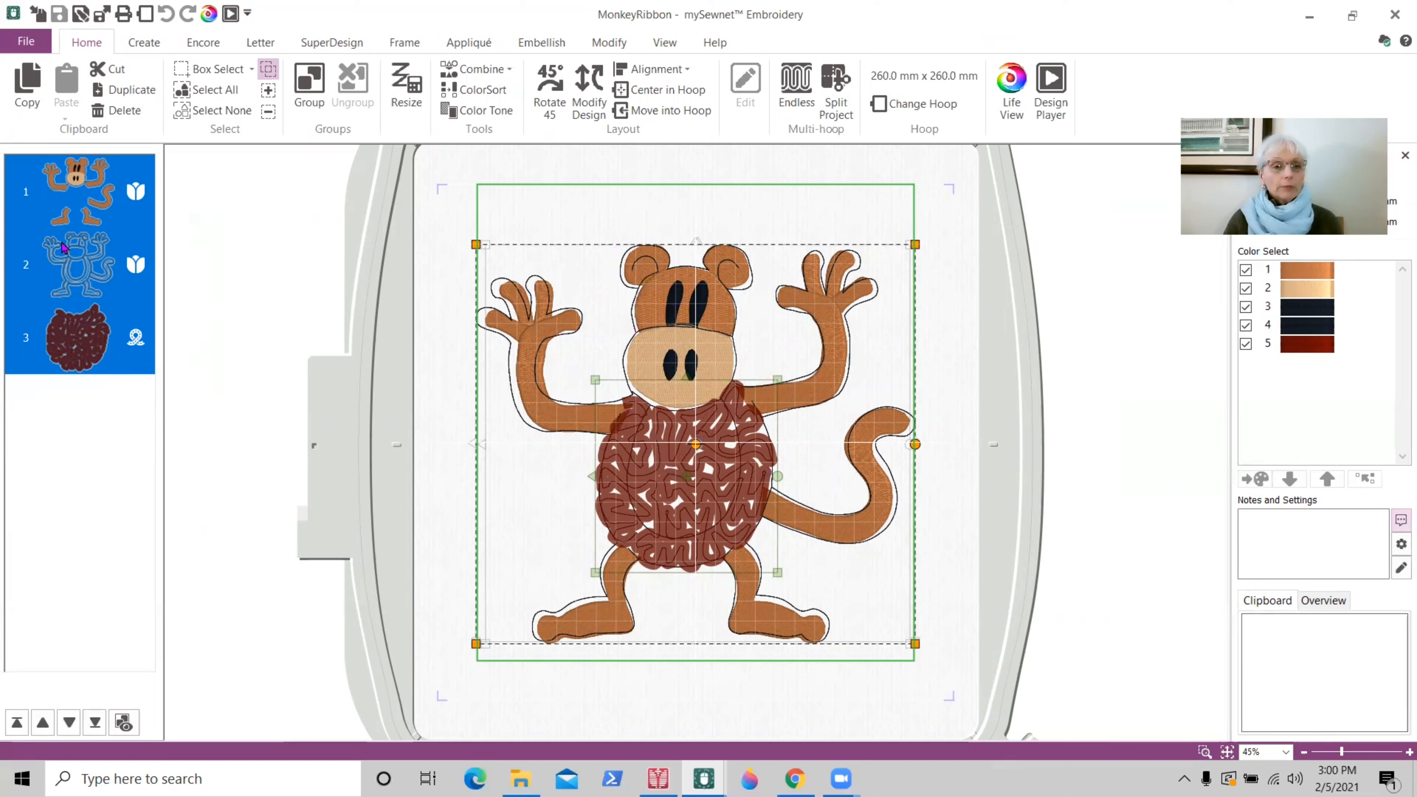
- Select only the black monkey outline design and expand the SuperDesign gallery to view the animal categories
left_click(86, 255)
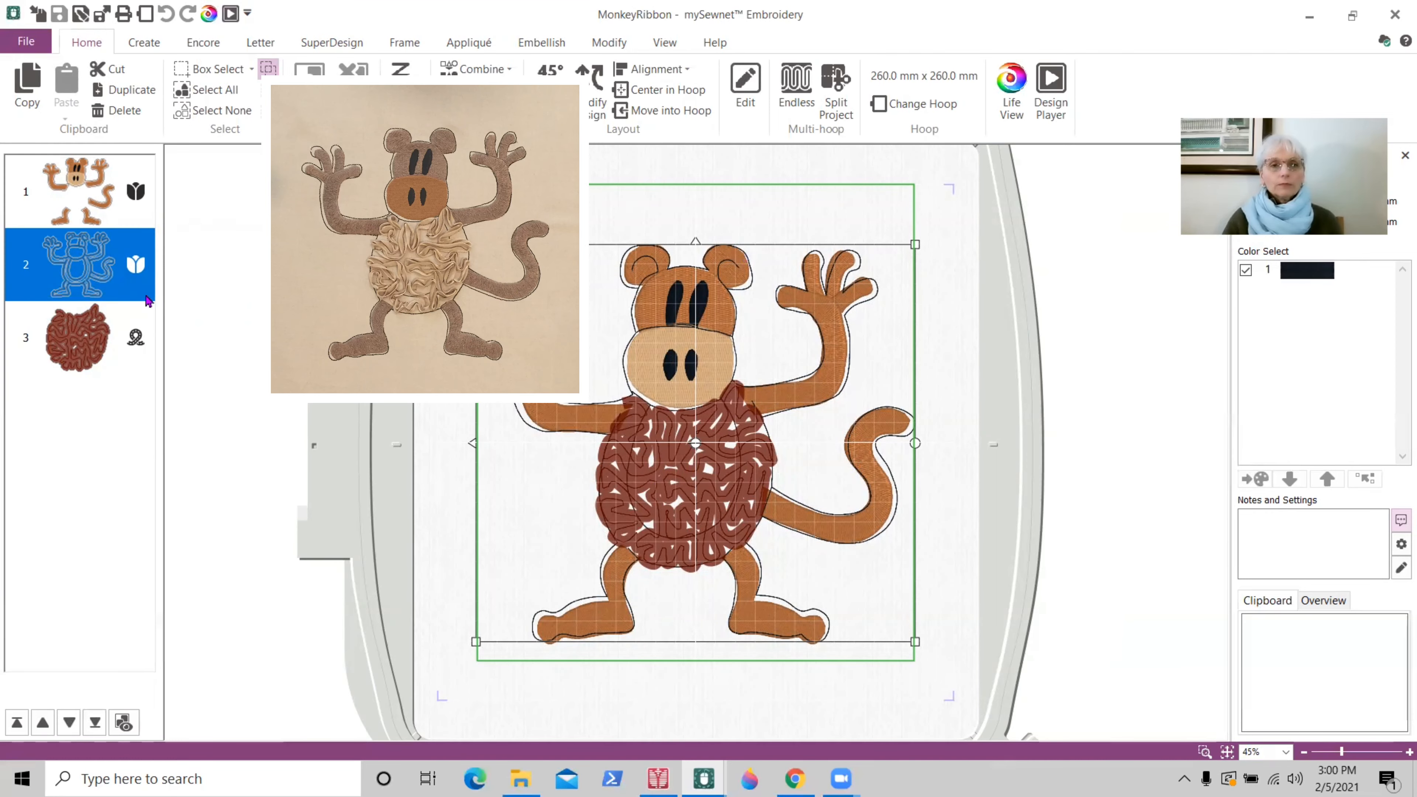
left_click(335, 43)
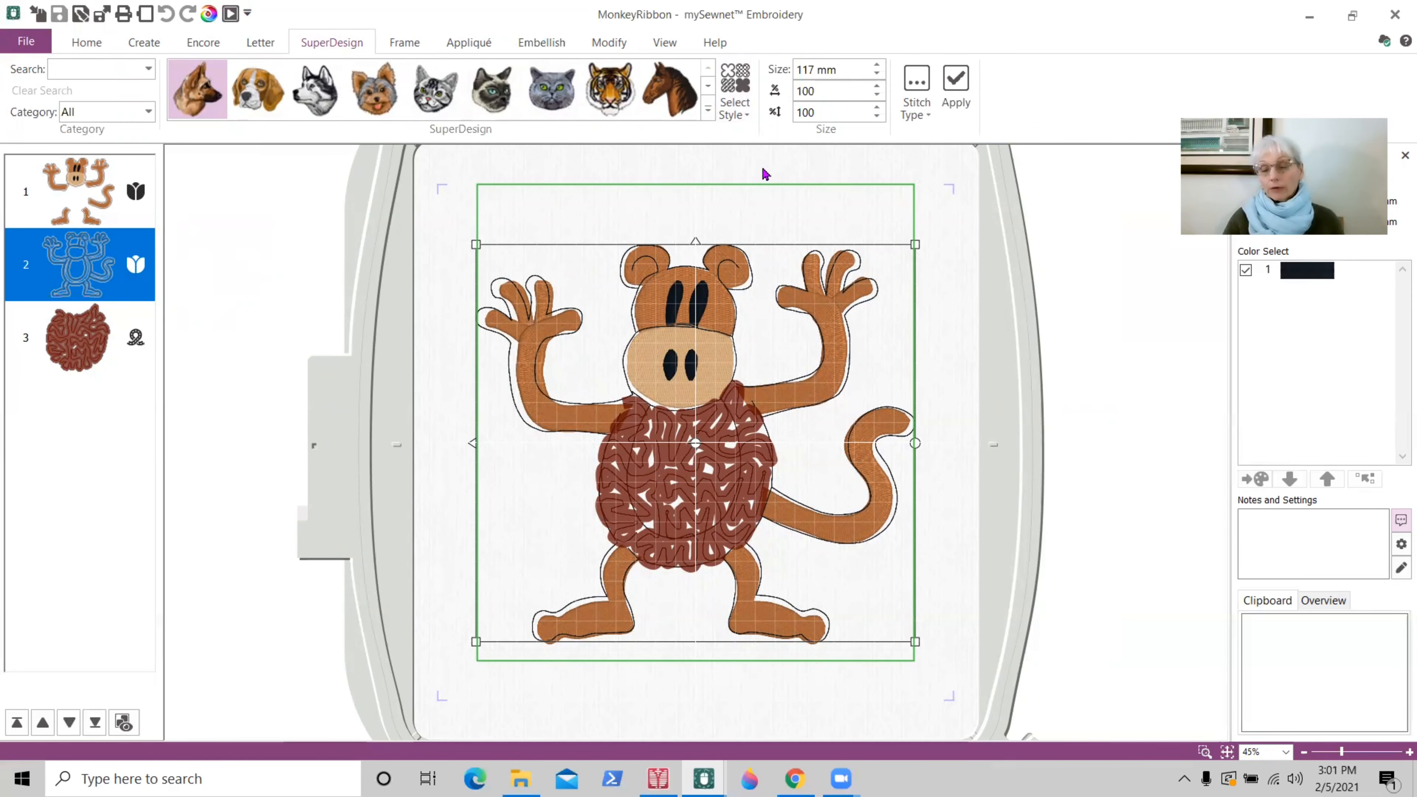
left_click(709, 109)
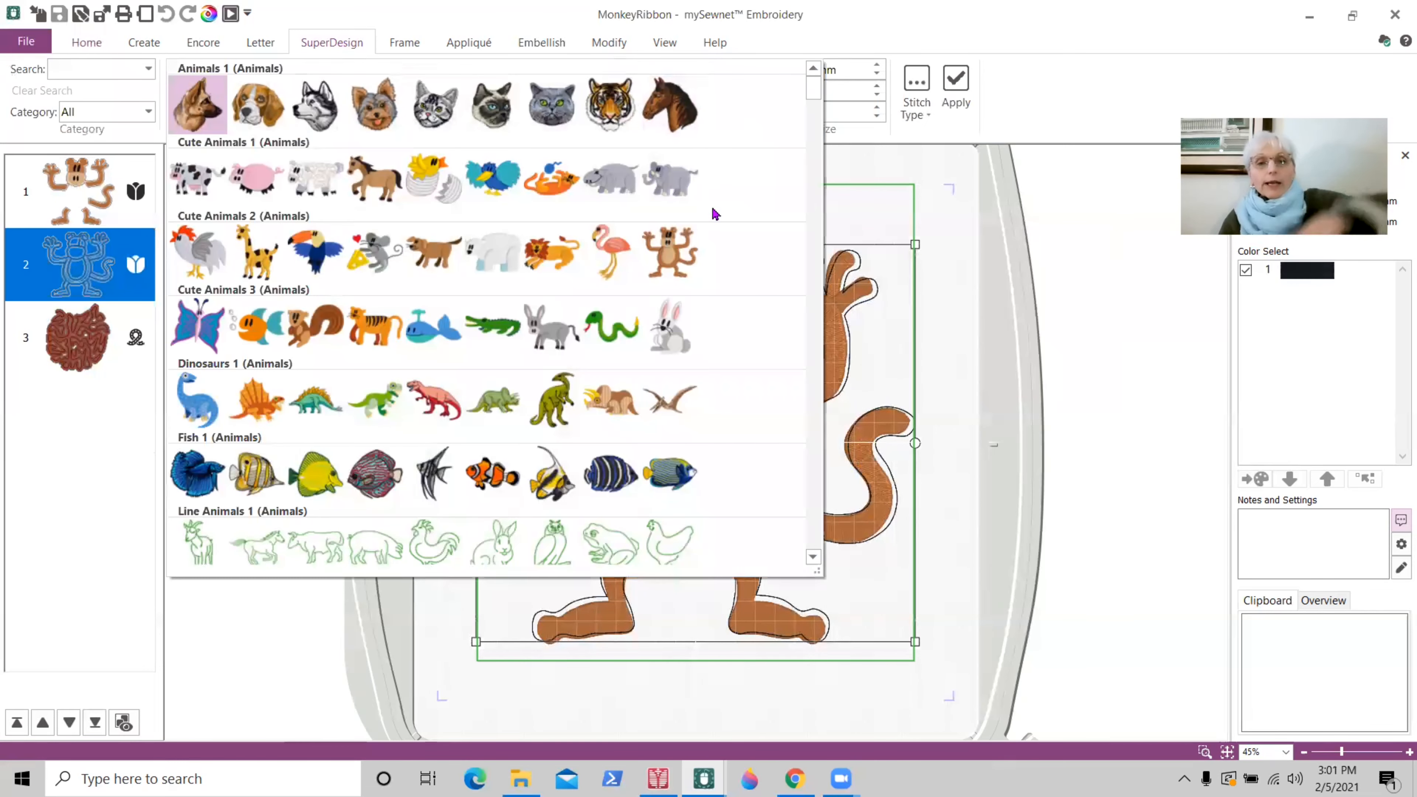